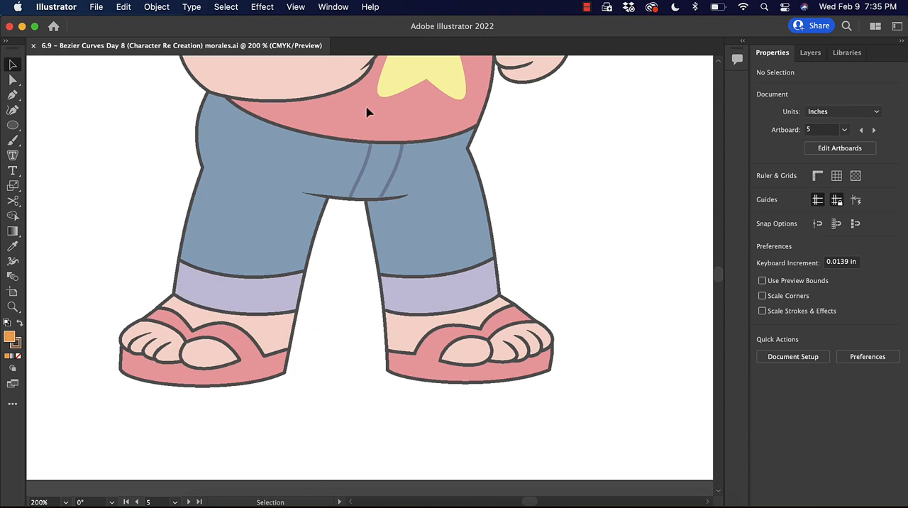
# Draw a short curved path with the Pen tool along the inner-elbow crease of the character's raised arm, ending where the fist begins.
pyautogui.moveTo(367, 112); pyautogui.dragTo(369, 298)
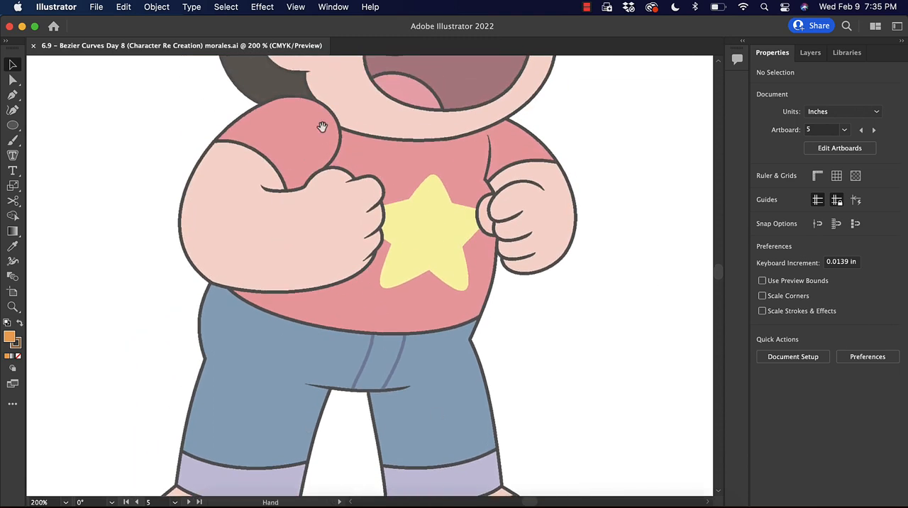
pyautogui.moveTo(322, 126); pyautogui.dragTo(279, 241)
pyautogui.click(12, 95)
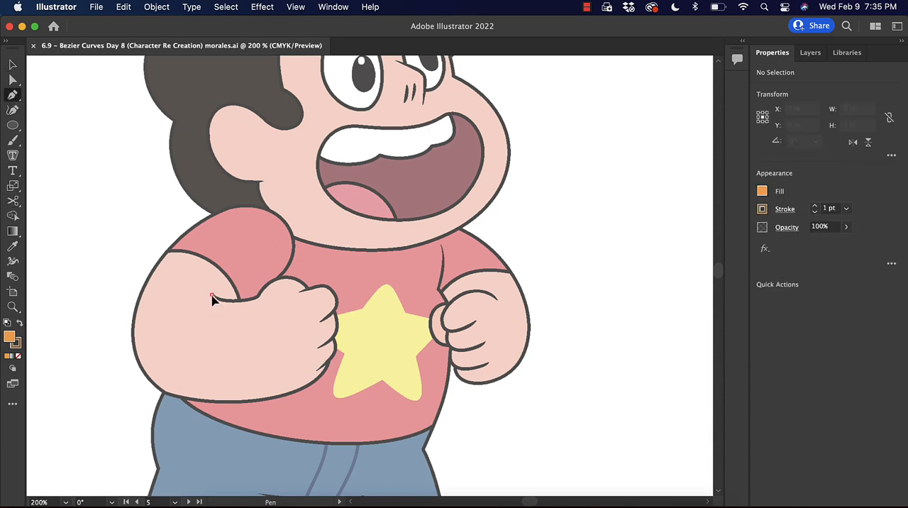
pyautogui.moveTo(211, 294); pyautogui.dragTo(285, 287)
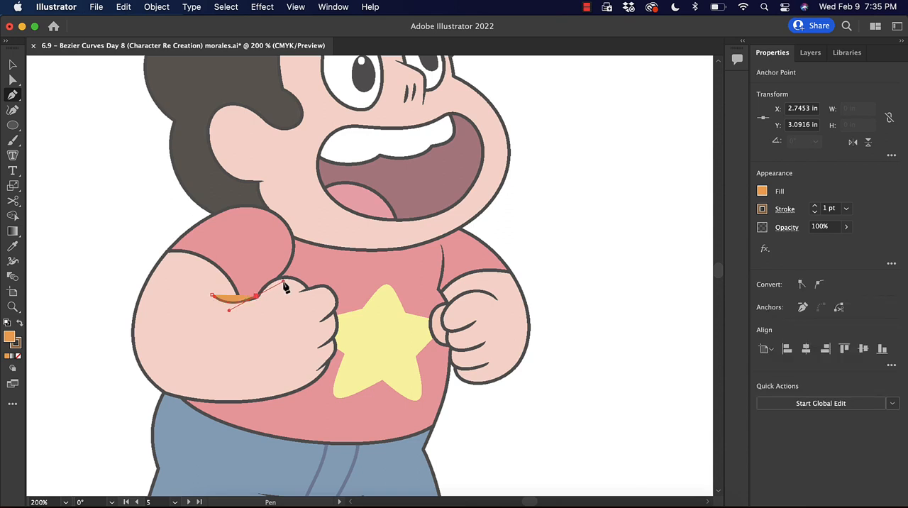
pyautogui.press('super+equal')
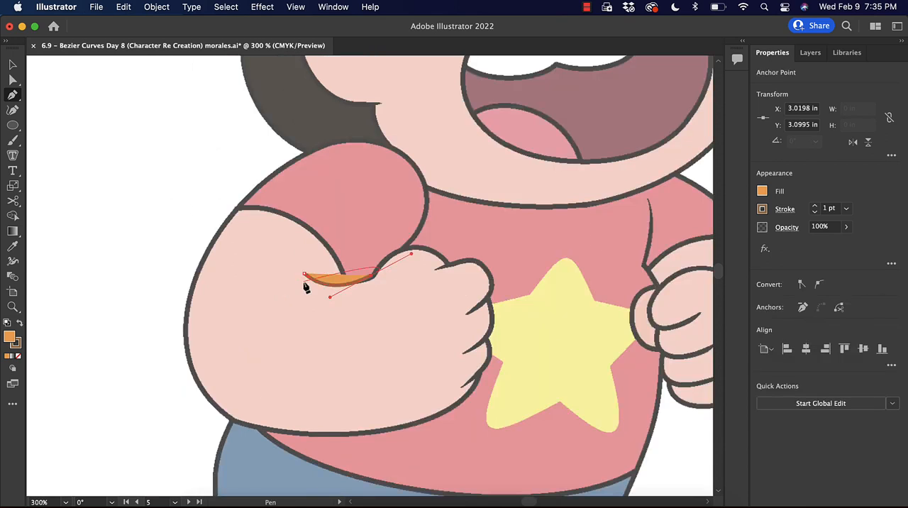
# Give the elbow crease path a 1 pt black stroke and no fill, and deselect it.
pyautogui.press('i')
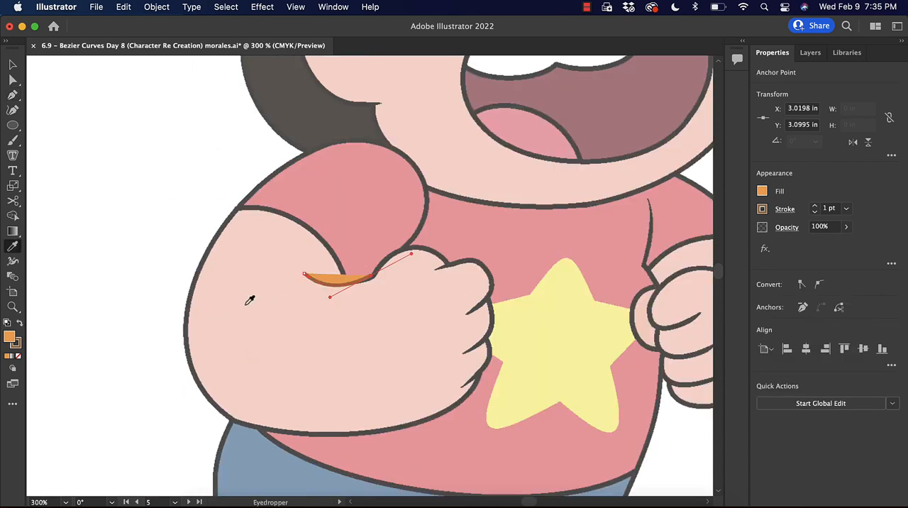
pyautogui.click(310, 226)
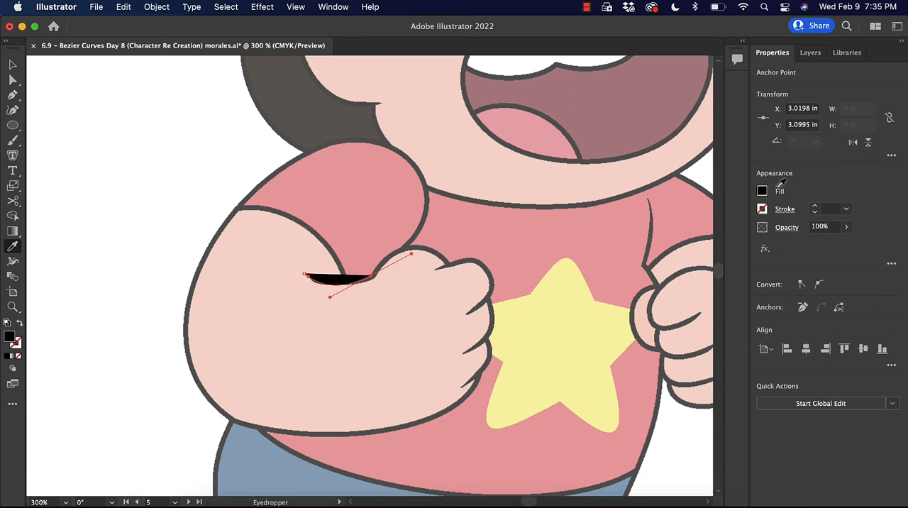
pyautogui.click(19, 324)
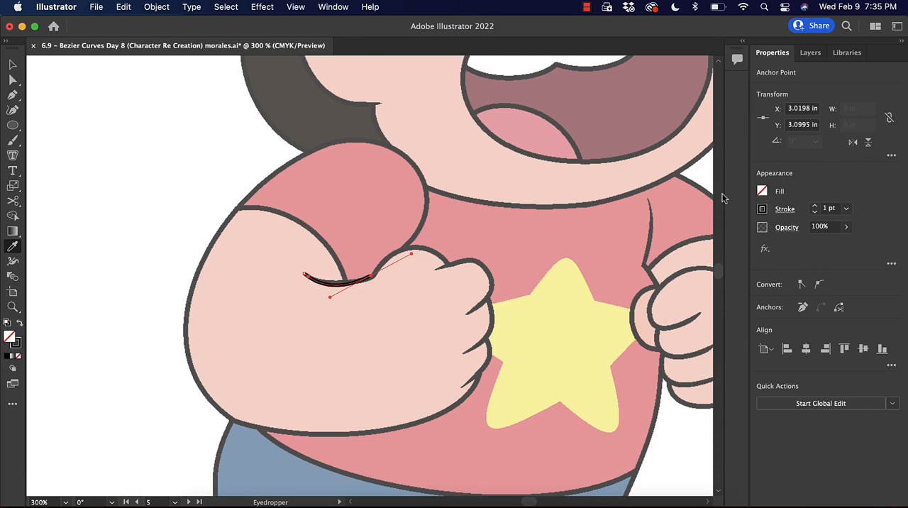
pyautogui.click(13, 65)
pyautogui.click(310, 345)
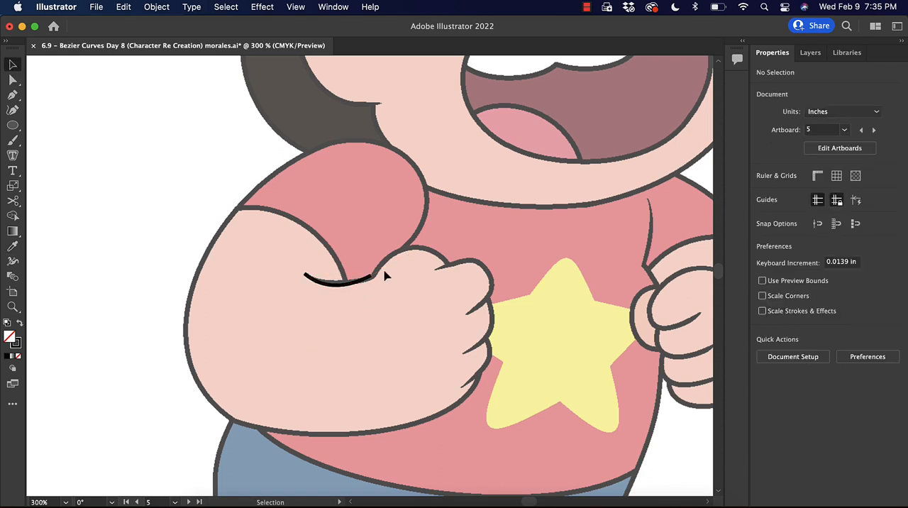
# Reposition the elbow crease path and adjust the curve handle at its fist end to match the reference line.
pyautogui.press('super+plus')
pyautogui.press('super+plus')
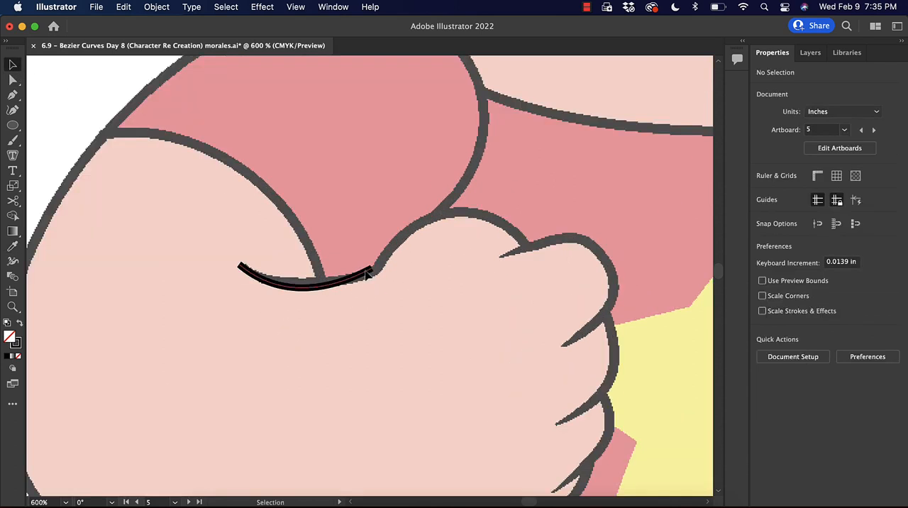
pyautogui.click(368, 271)
pyautogui.moveTo(305, 309); pyautogui.dragTo(284, 301)
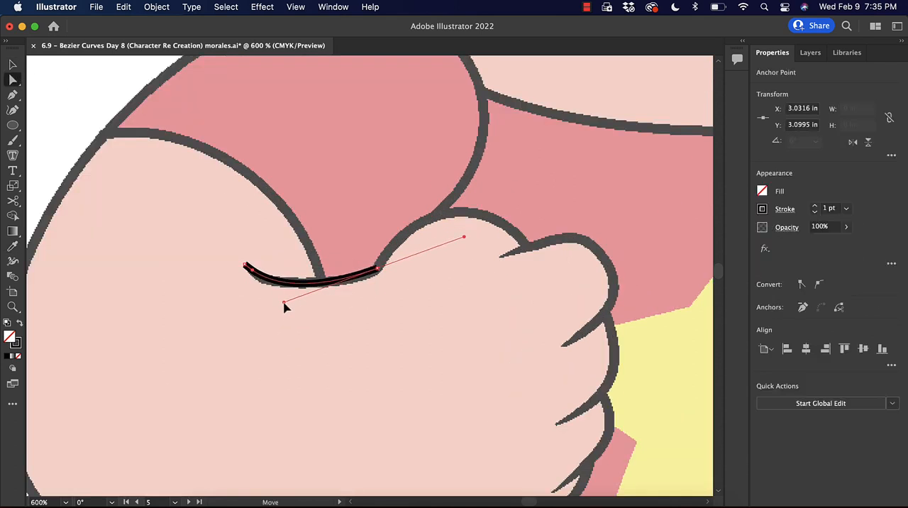
# Taper the elbow crease stroke with the Width tool, narrowing its outer tip and widening its middle to about 1.49 pt.
pyautogui.click(13, 261)
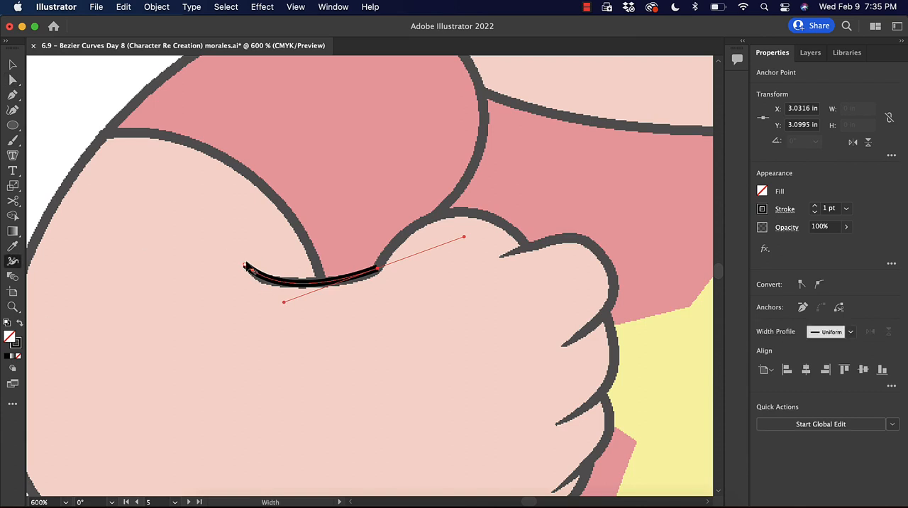
pyautogui.moveTo(248, 263); pyautogui.dragTo(245, 265)
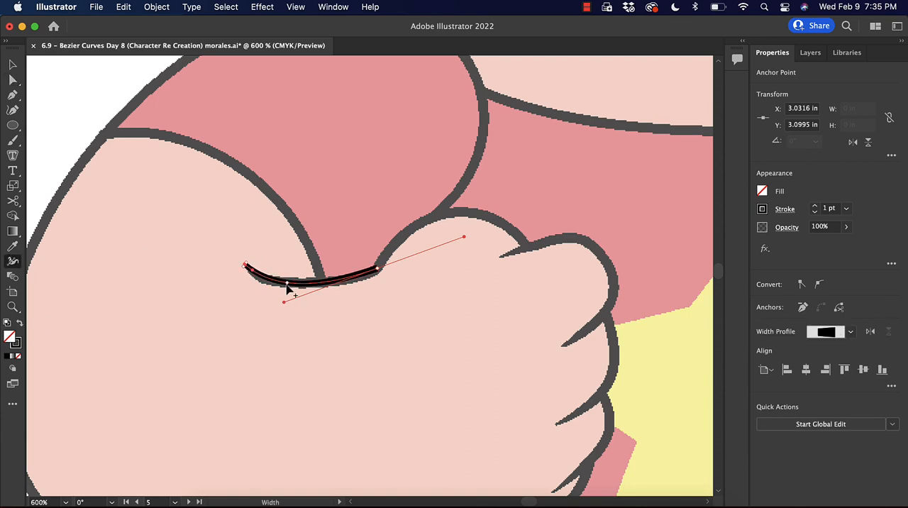
pyautogui.moveTo(288, 286); pyautogui.dragTo(288, 298)
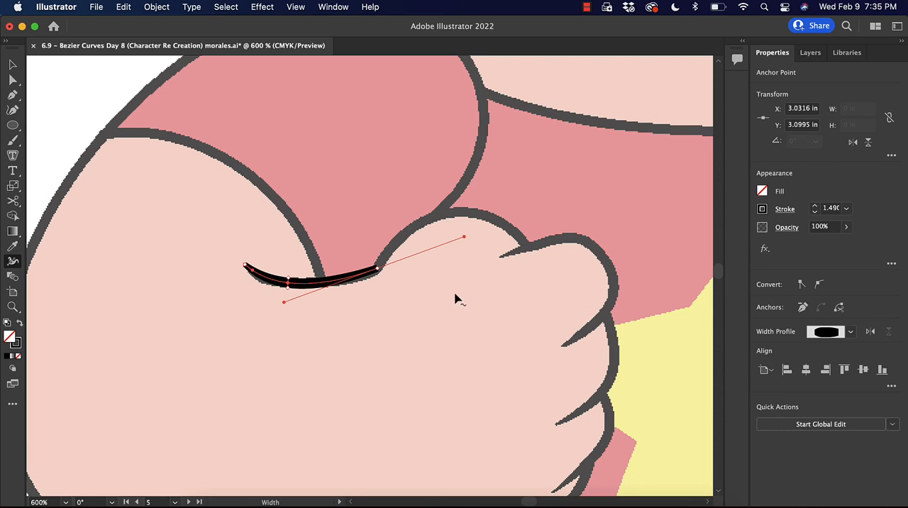
pyautogui.press('v')
pyautogui.click(497, 316)
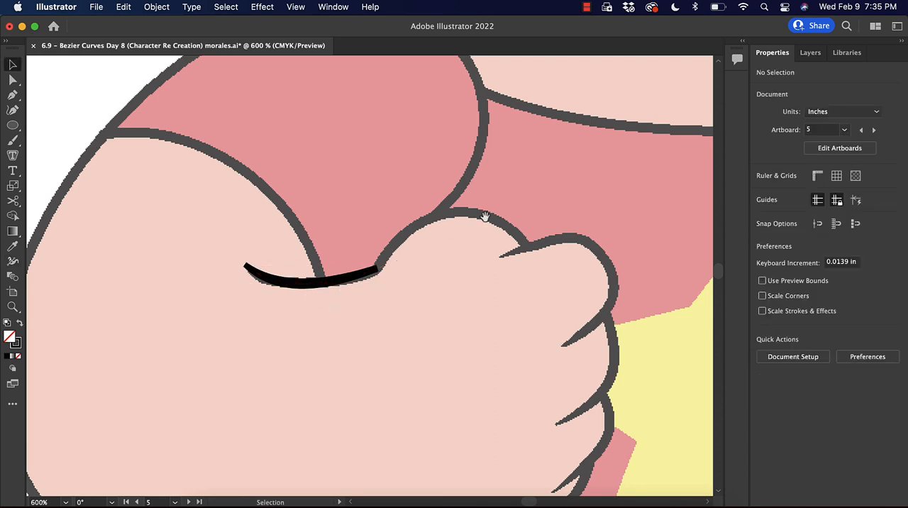
# Trace the four finger creases of the fist beside the star as separate open curves with a 1 pt black stroke.
pyautogui.moveTo(484, 216); pyautogui.dragTo(322, 215)
pyautogui.click(12, 95)
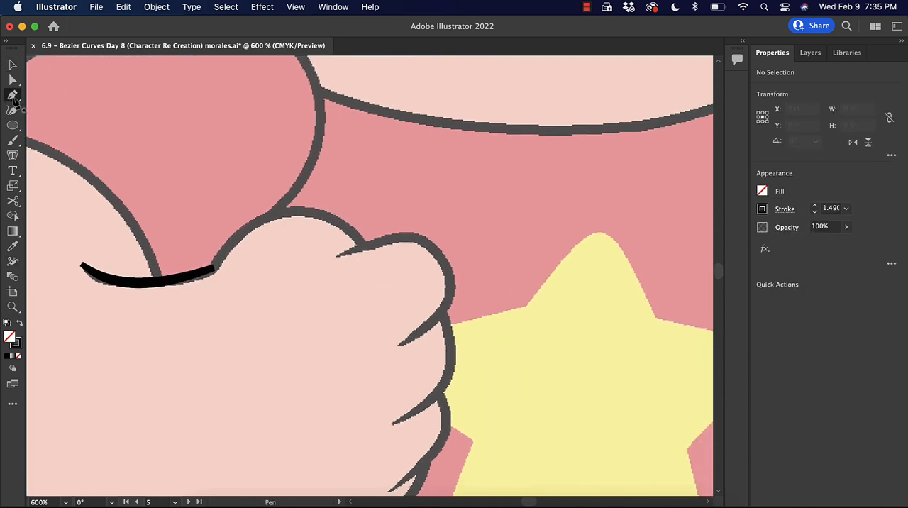
pyautogui.click(337, 255)
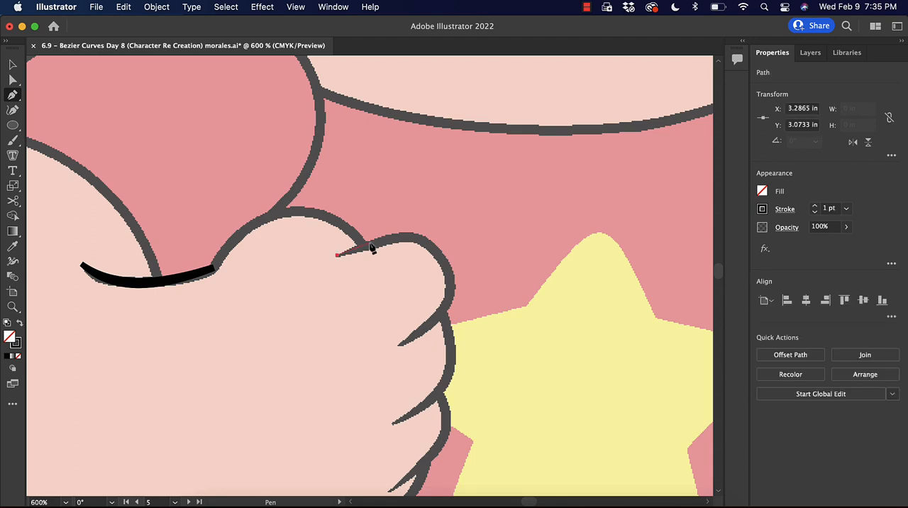
pyautogui.click(374, 243)
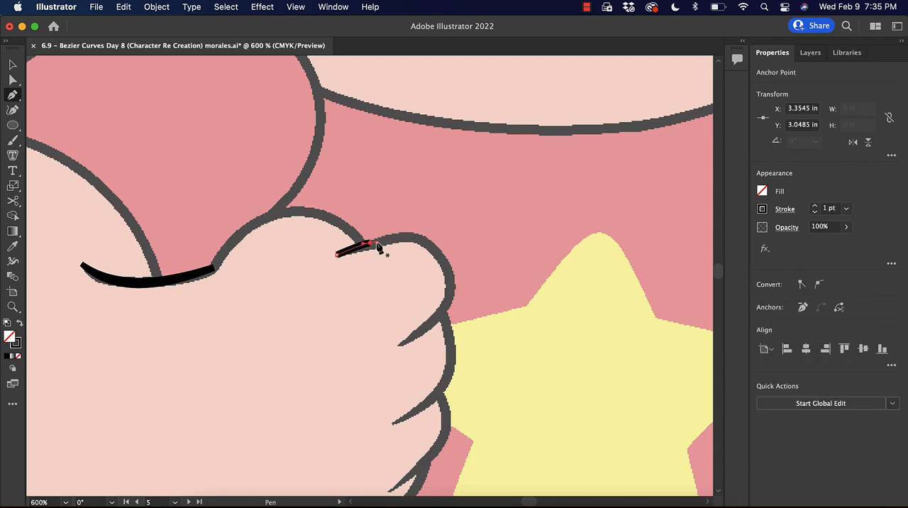
pyautogui.click(397, 344)
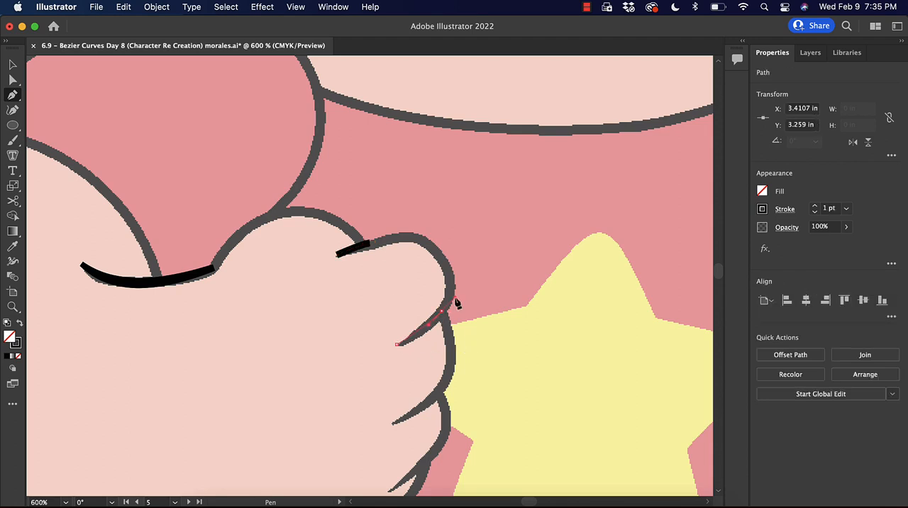
pyautogui.click(456, 304)
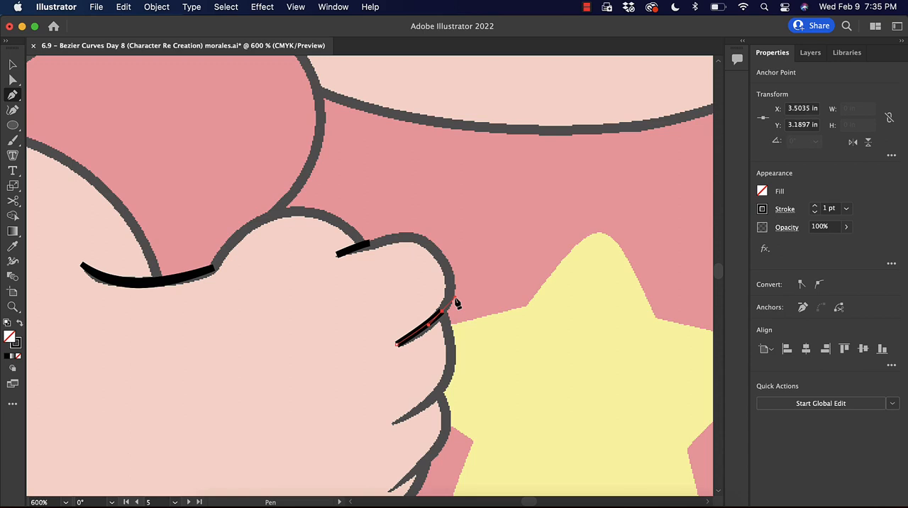
pyautogui.click(394, 423)
pyautogui.click(448, 382)
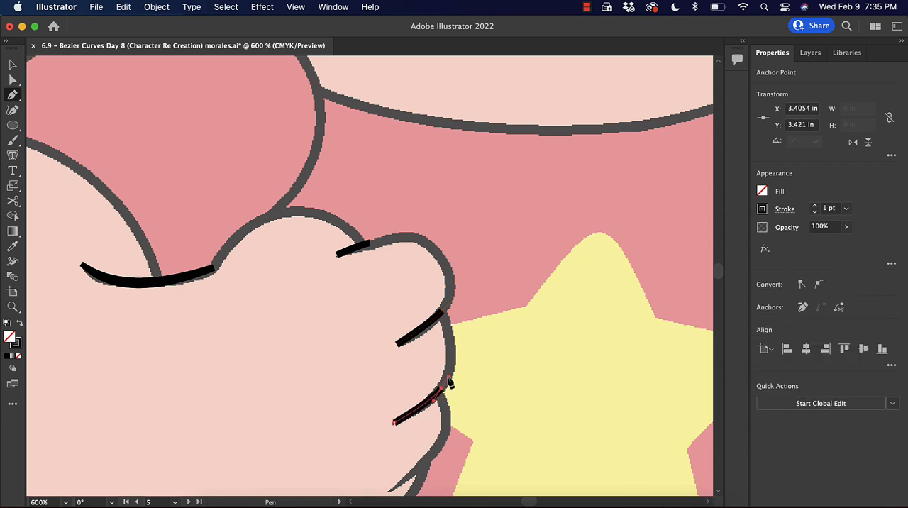
pyautogui.scroll(-3, 440, 431)
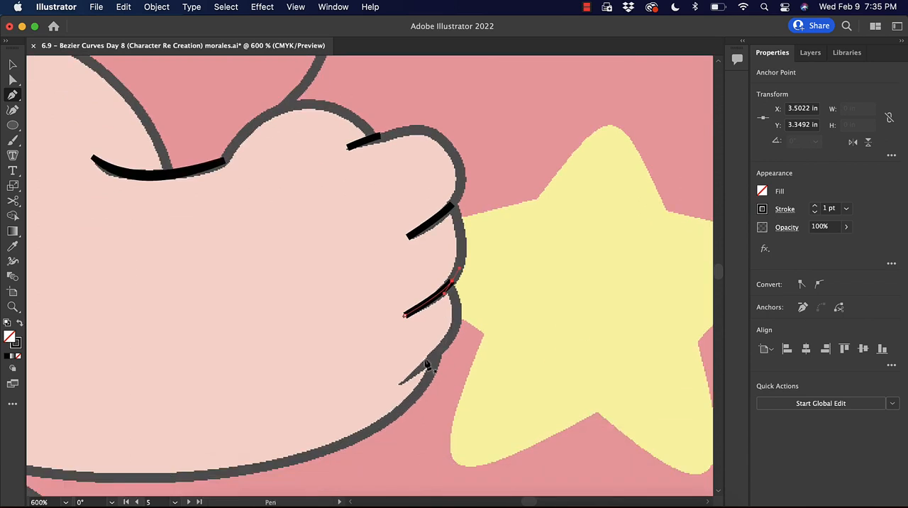
pyautogui.click(400, 383)
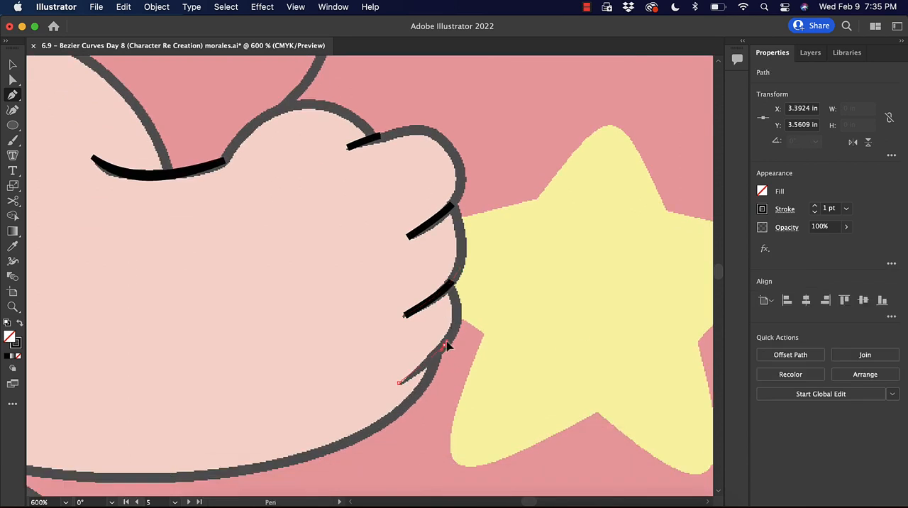
pyautogui.moveTo(458, 331); pyautogui.dragTo(457, 332)
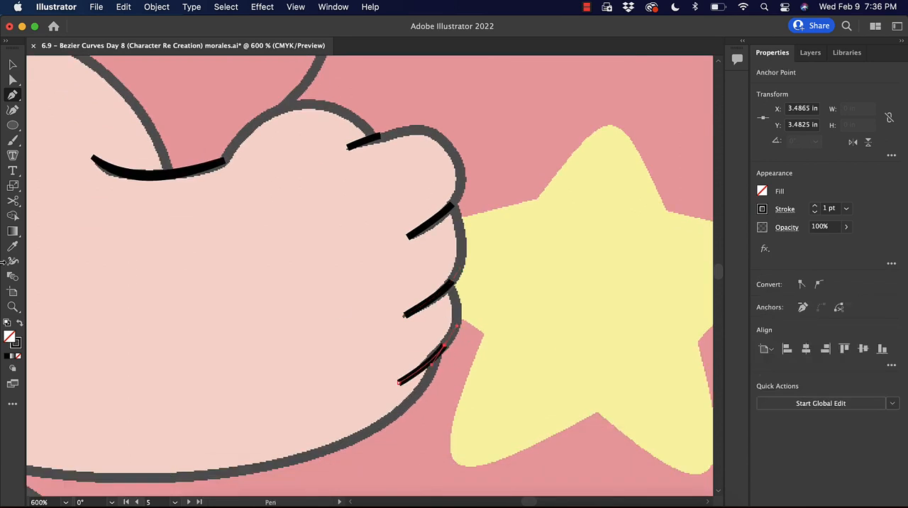
# Widen the middle of each of the four finger crease strokes with the Width tool so they taper toward their inner tips.
pyautogui.click(12, 261)
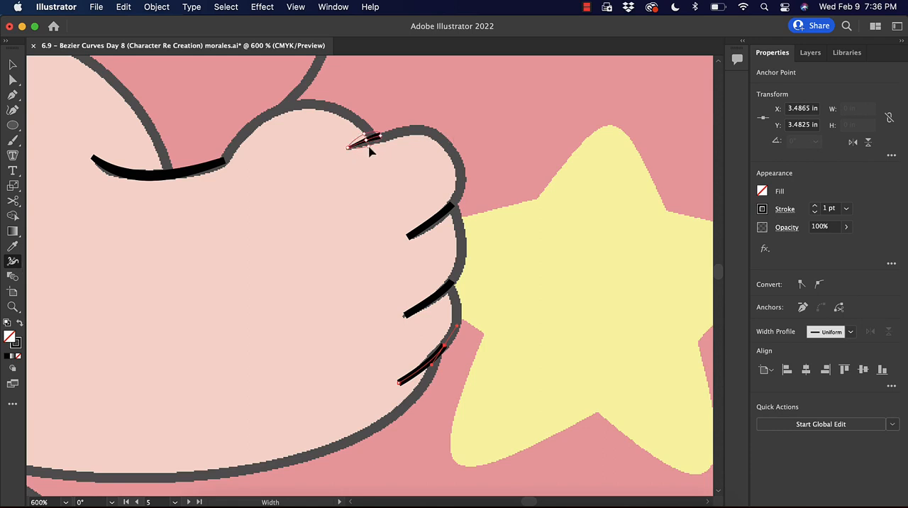
pyautogui.moveTo(368, 146); pyautogui.dragTo(369, 147)
pyautogui.moveTo(429, 222); pyautogui.dragTo(432, 228)
pyautogui.moveTo(429, 300); pyautogui.dragTo(432, 307)
pyautogui.moveTo(424, 366); pyautogui.dragTo(427, 372)
pyautogui.press('v')
pyautogui.click(436, 203)
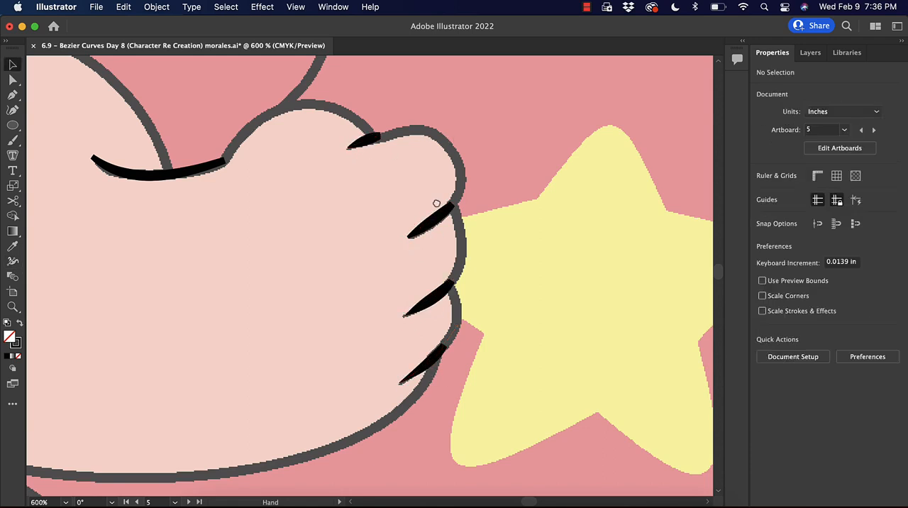
# Trace the arm outline with the Pen tool from the sleeve edge around the elbow and forearm underside up to the knuckles.
pyautogui.moveTo(436, 204); pyautogui.dragTo(497, 217)
pyautogui.press('super+minus')
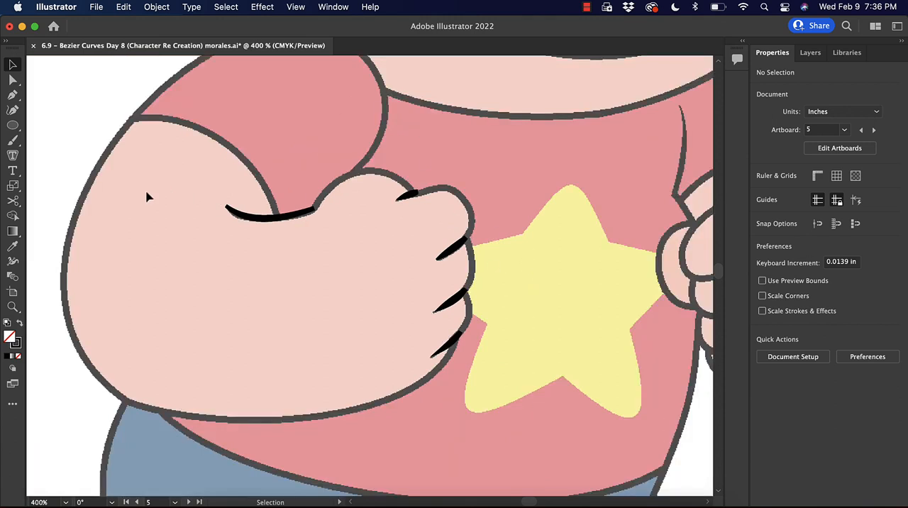
pyautogui.press('p')
pyautogui.click(133, 119)
pyautogui.moveTo(65, 281); pyautogui.dragTo(65, 358)
pyautogui.moveTo(255, 420); pyautogui.dragTo(308, 420)
pyautogui.moveTo(442, 364); pyautogui.dragTo(458, 342)
pyautogui.press('super+plus')
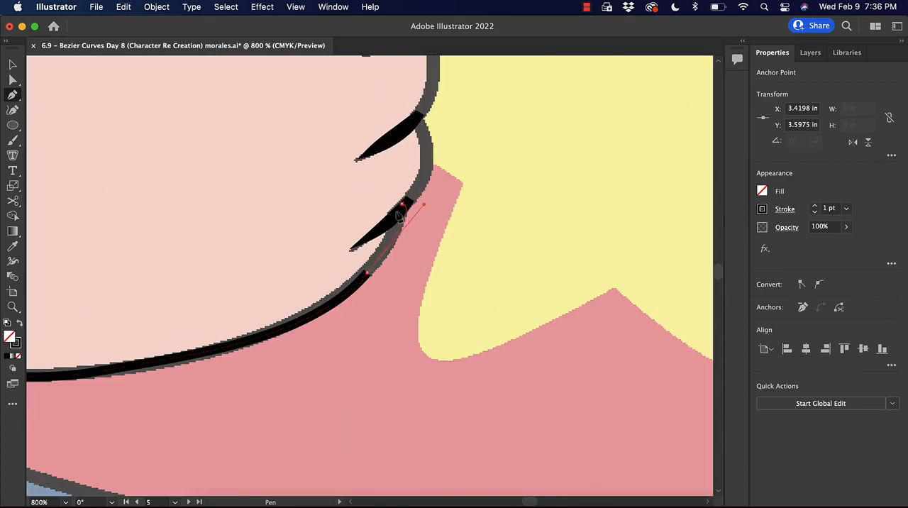
pyautogui.click(411, 203)
pyautogui.moveTo(430, 117); pyautogui.dragTo(410, 274)
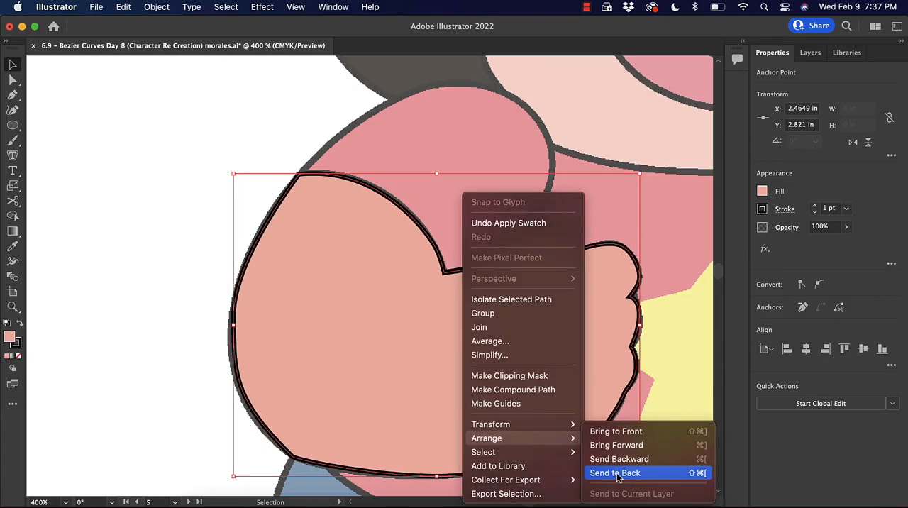
# Send the filled arm shape to the back so it sits behind the crease strokes, and deselect it.
pyautogui.click(619, 475)
pyautogui.click(660, 386)
pyautogui.moveTo(655, 324); pyautogui.dragTo(584, 262)
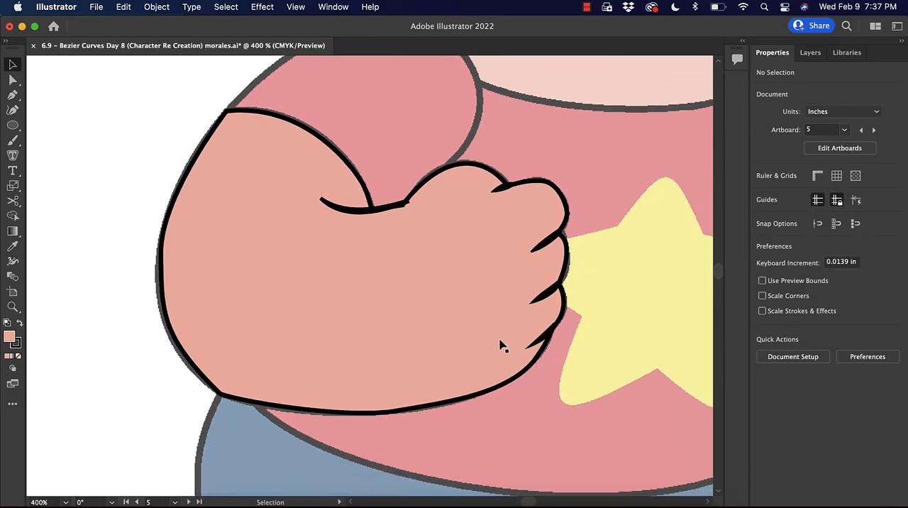
# Delete the elbow crease and the four finger creases together from the arm, and undo the deletion.
pyautogui.press('super+plus')
pyautogui.press('super+plus')
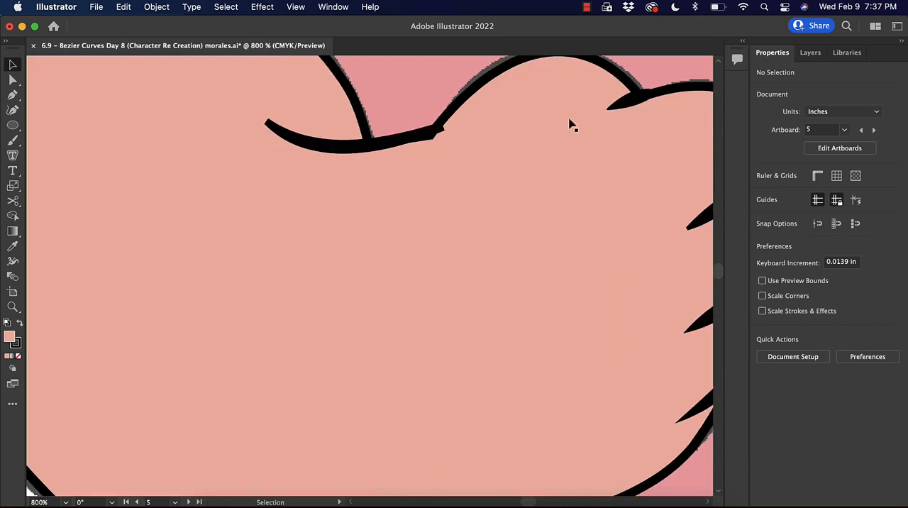
pyautogui.moveTo(589, 130); pyautogui.dragTo(398, 118)
pyautogui.click(522, 204)
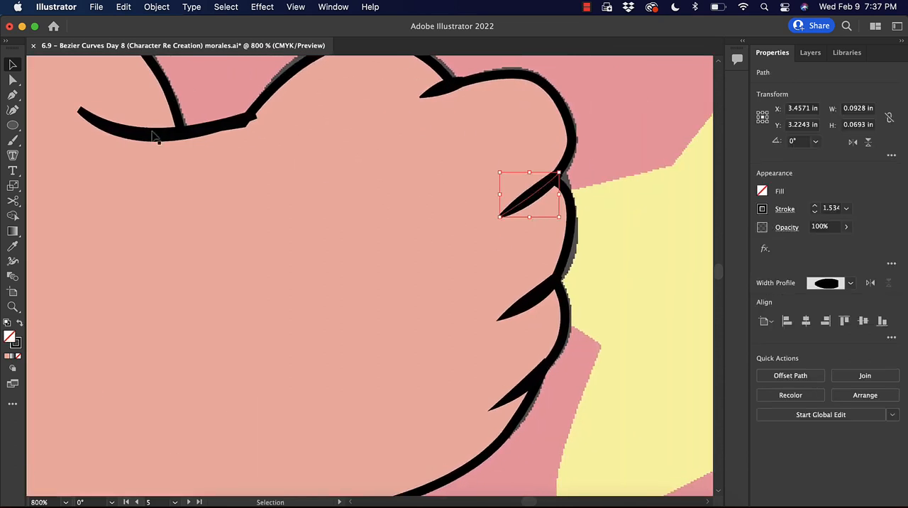
pyautogui.keyDown('shift'); pyautogui.click(429, 91); pyautogui.keyUp('shift')
pyautogui.keyDown('shift'); pyautogui.click(524, 309); pyautogui.keyUp('shift')
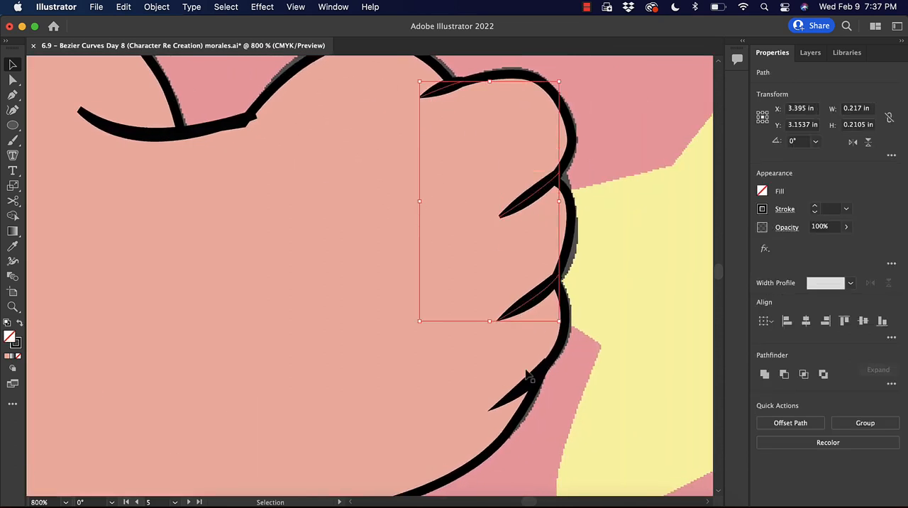
pyautogui.keyDown('shift'); pyautogui.click(525, 397); pyautogui.keyUp('shift')
pyautogui.keyDown('shift'); pyautogui.click(213, 134); pyautogui.keyUp('shift')
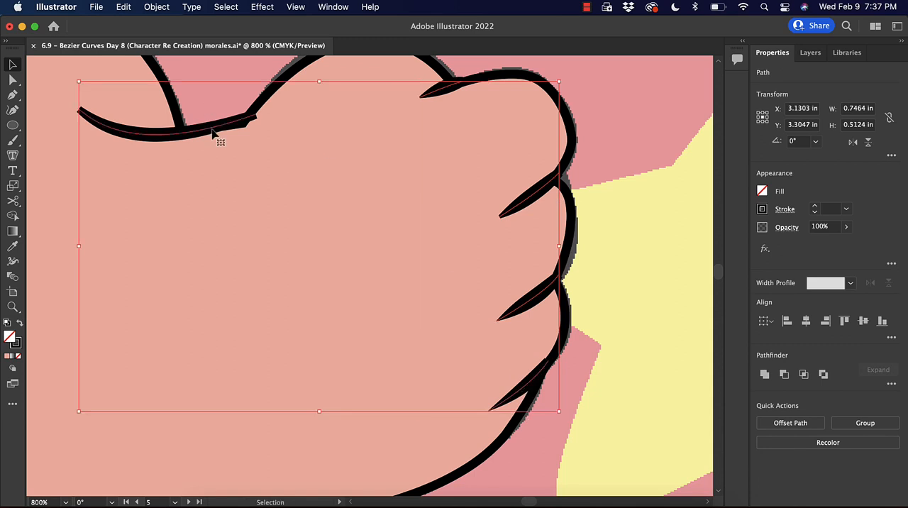
pyautogui.press('a')
pyautogui.press('Delete')
pyautogui.press('v')
pyautogui.press('super+minus')
pyautogui.press('super+minus')
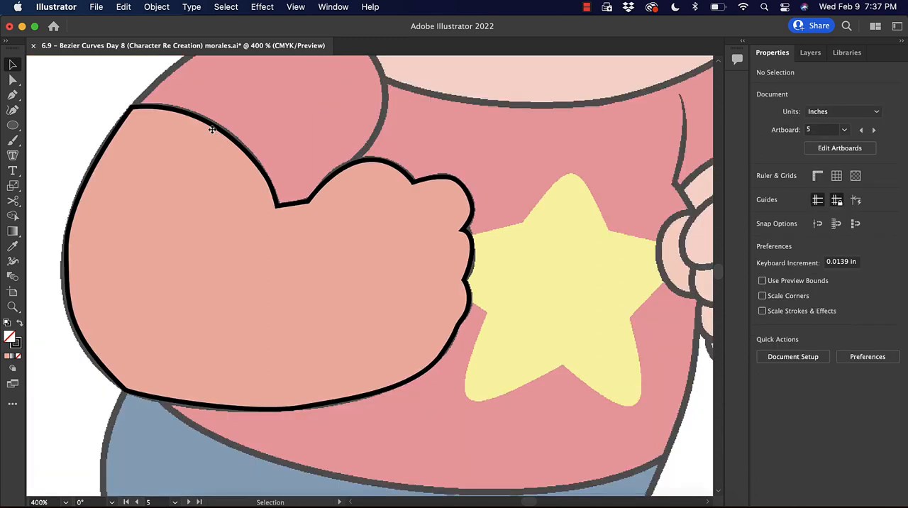
pyautogui.press('super+z')
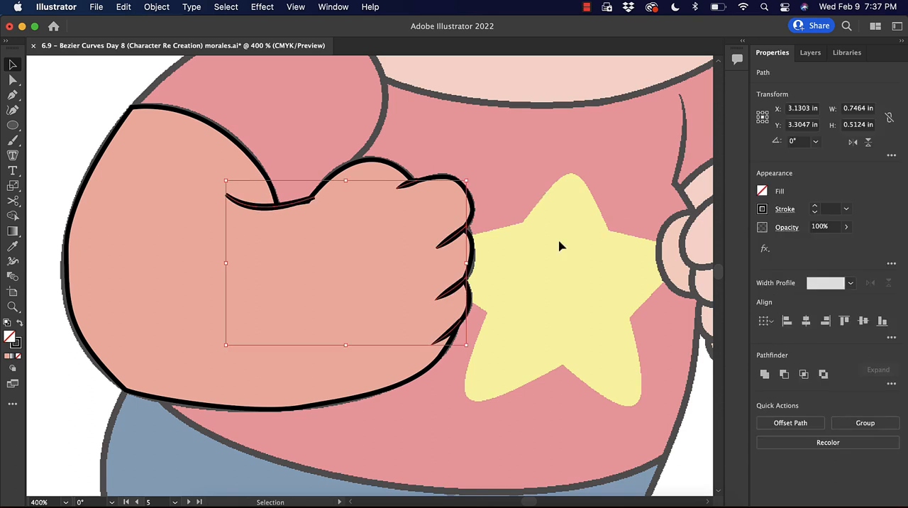
# Reshape the elbow crease by adjusting the curve handle at the end where it meets the fist outline, and deselect it.
pyautogui.press('super+shift+a')
pyautogui.press('super+plus')
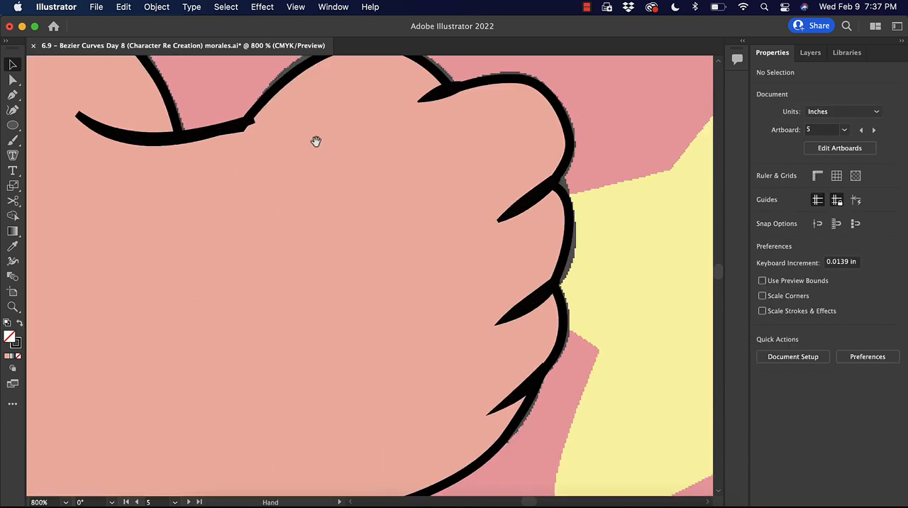
pyautogui.moveTo(314, 139); pyautogui.dragTo(397, 207)
pyautogui.click(12, 81)
pyautogui.moveTo(273, 253); pyautogui.dragTo(276, 244)
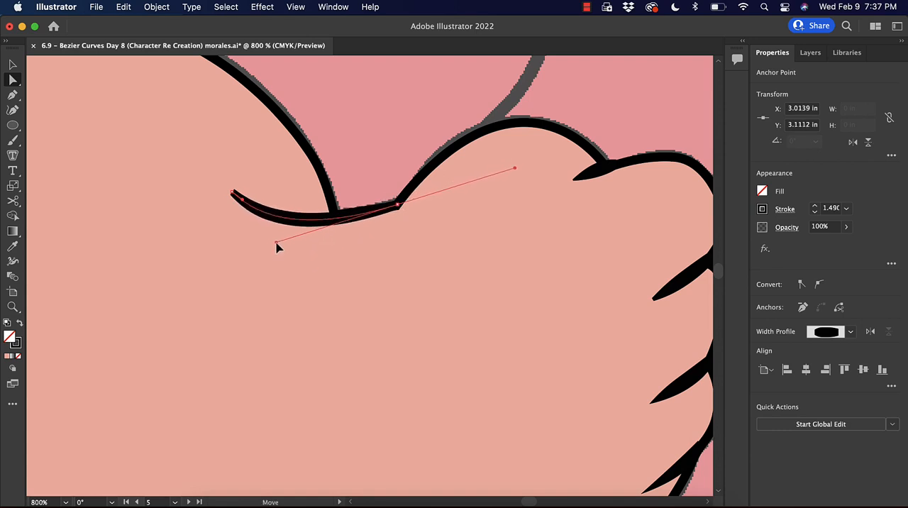
pyautogui.click(608, 104)
# Look over the remaining untraced parts of the character: the face, hair, shirt, other fist and trousers.
pyautogui.moveTo(645, 166); pyautogui.dragTo(533, 159)
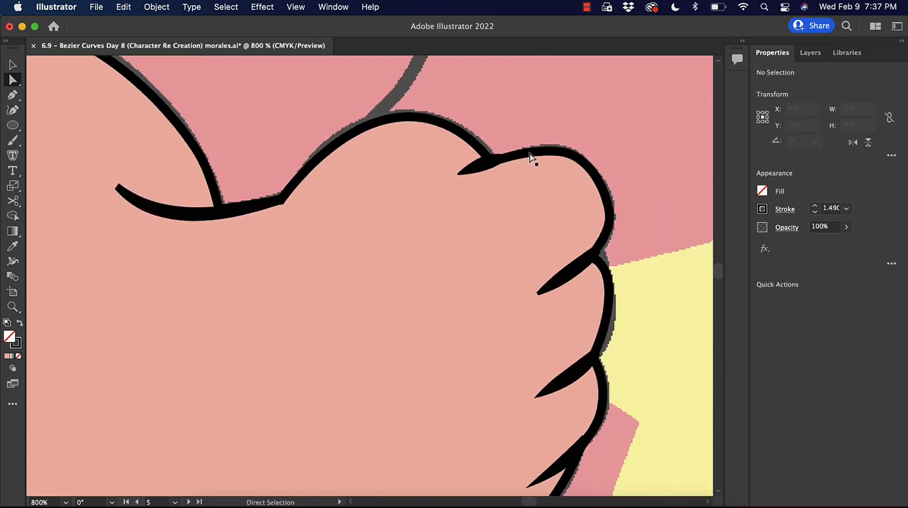
pyautogui.press('super+minus')
pyautogui.press('super+minus')
pyautogui.press('super+minus')
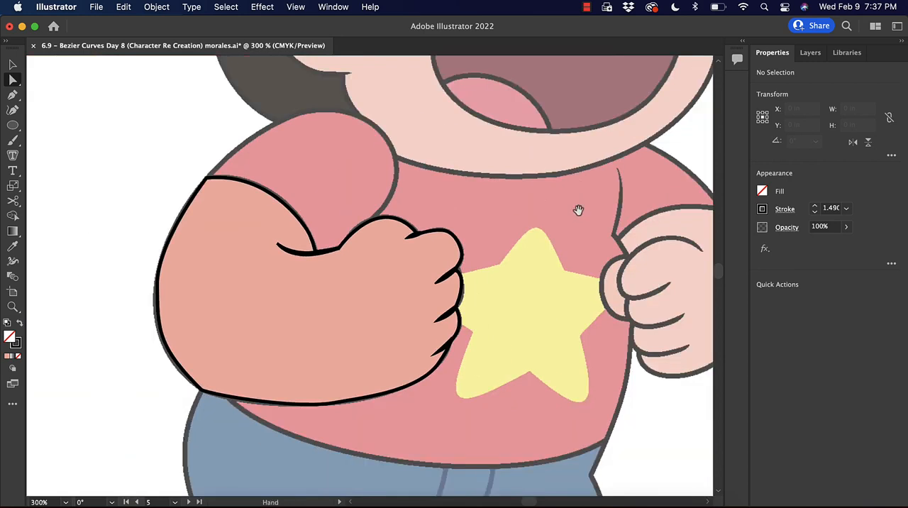
pyautogui.scroll(5, 525, 226)
pyautogui.hscroll(8, 525, 226)
pyautogui.scroll(4, 350, 274)
pyautogui.hscroll(-1, 350, 274)
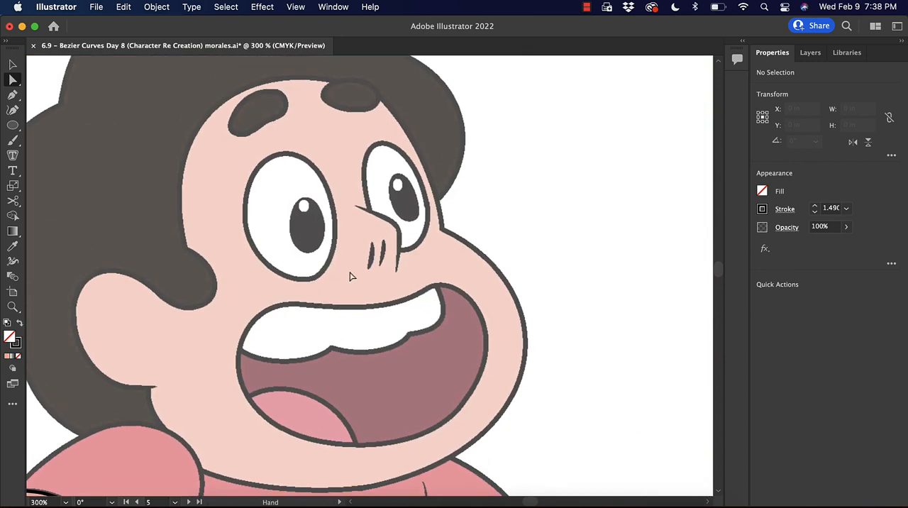
pyautogui.scroll(5, 515, 265)
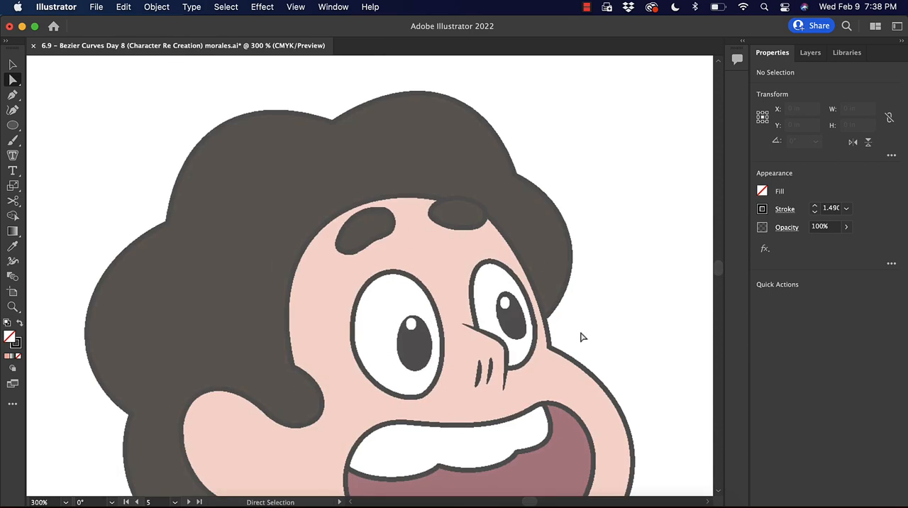
pyautogui.scroll(-10, 581, 338)
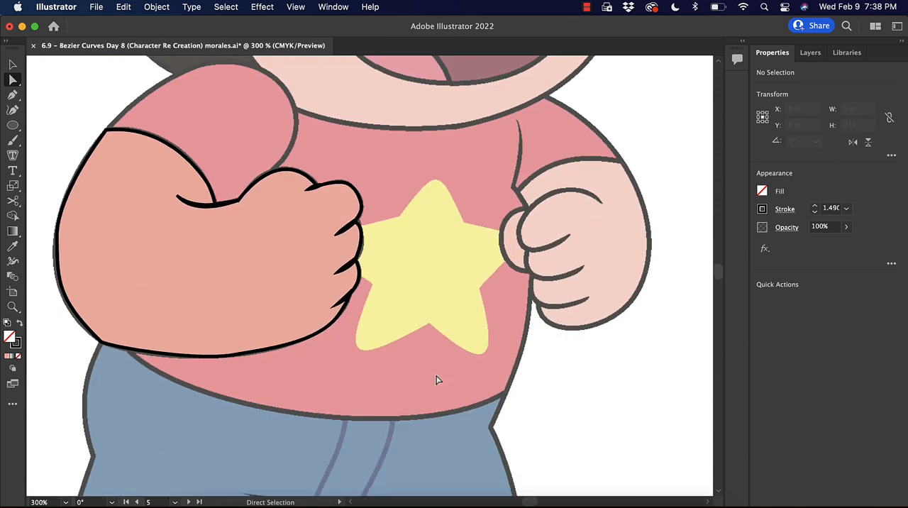
pyautogui.scroll(-6, 436, 380)
pyautogui.hscroll(-1, 435, 380)
pyautogui.scroll(8, 472, 185)
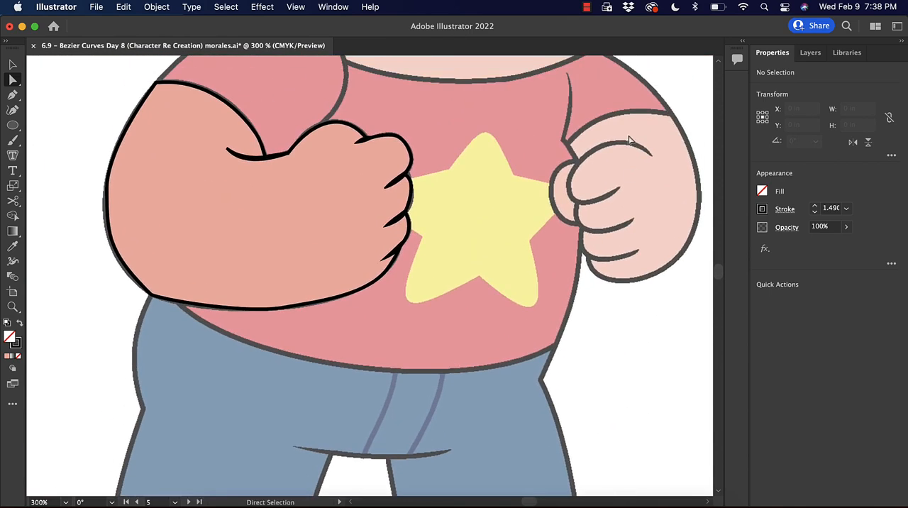
# Trace the second arm's outline with the Pen tool from the sleeve edge down its outer side to the bottom of the fist.
pyautogui.moveTo(686, 171); pyautogui.dragTo(580, 269)
pyautogui.press('super+=')
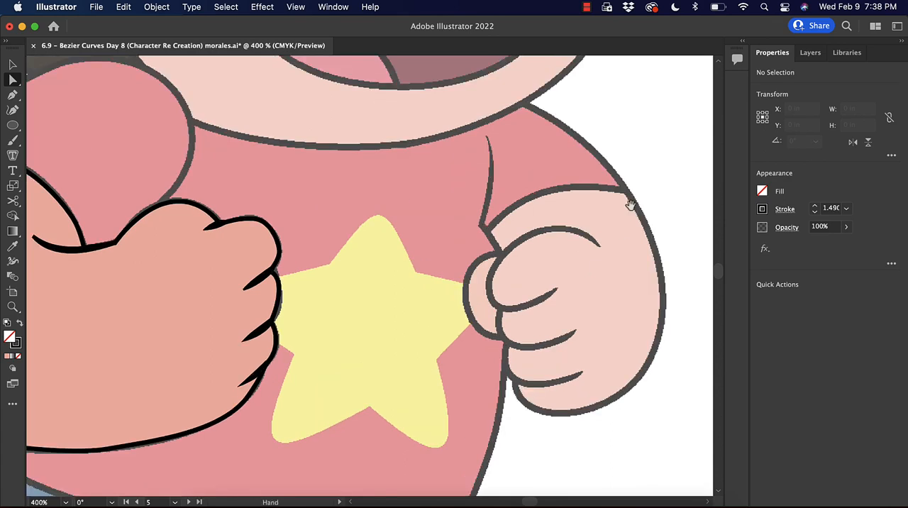
pyautogui.moveTo(570, 229); pyautogui.dragTo(521, 212)
pyautogui.press('p')
pyautogui.click(443, 214)
pyautogui.moveTo(580, 174); pyautogui.dragTo(624, 183)
pyautogui.moveTo(613, 319); pyautogui.dragTo(596, 401)
pyautogui.moveTo(490, 396); pyautogui.dragTo(459, 393)
# Continue the second fist's outline upward along the lower finger knuckles with curved anchors.
pyautogui.press('super+=')
pyautogui.press('super+=')
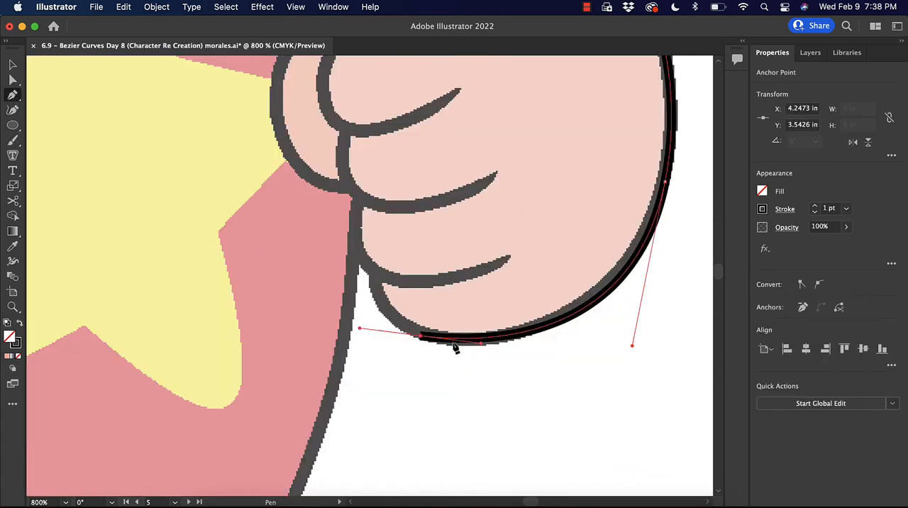
pyautogui.moveTo(372, 277); pyautogui.dragTo(367, 257)
pyautogui.moveTo(358, 201); pyautogui.dragTo(358, 177)
pyautogui.moveTo(344, 134)
pyautogui.mouseDown()
pyautogui.moveTo(357, 105)
pyautogui.moveTo(360, 253)
pyautogui.mouseUp()
# Trace the inner lines of the second fist with the Pen tool, including the upper hand arc, a finger crease and the thumb bulge.
pyautogui.moveTo(350, 166); pyautogui.dragTo(407, 116)
pyautogui.moveTo(549, 149); pyautogui.dragTo(596, 183)
pyautogui.click(345, 279)
pyautogui.moveTo(465, 232); pyautogui.dragTo(477, 214)
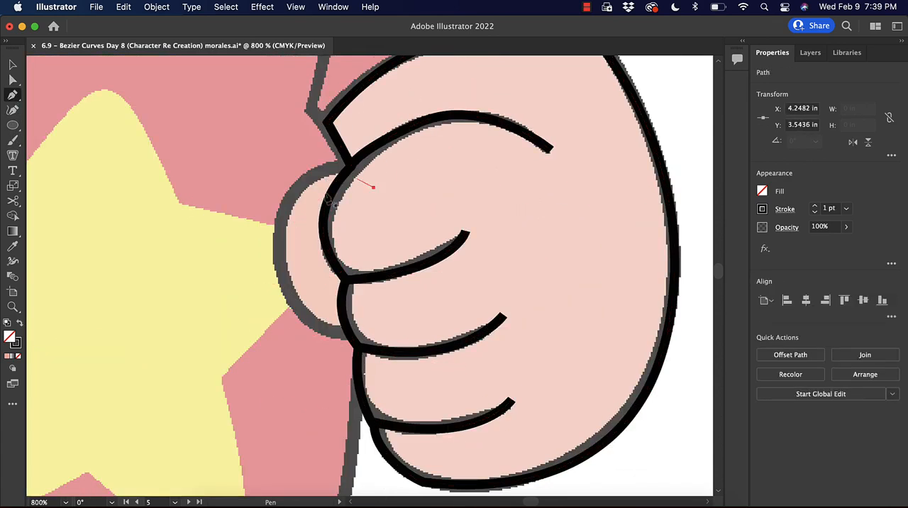
pyautogui.moveTo(281, 241); pyautogui.dragTo(280, 284)
# Widen the crease strokes on the second fist with the Width tool so they taper toward their tips.
pyautogui.press('super+-')
pyautogui.press('super+-')
pyautogui.click(419, 305)
pyautogui.press('super+=')
pyautogui.press('super+=')
pyautogui.click(14, 261)
pyautogui.moveTo(443, 190); pyautogui.dragTo(439, 195)
pyautogui.moveTo(359, 275); pyautogui.dragTo(354, 271)
pyautogui.press('super+-')
pyautogui.press('super+-')
pyautogui.press('super+-')
pyautogui.press('super+-')
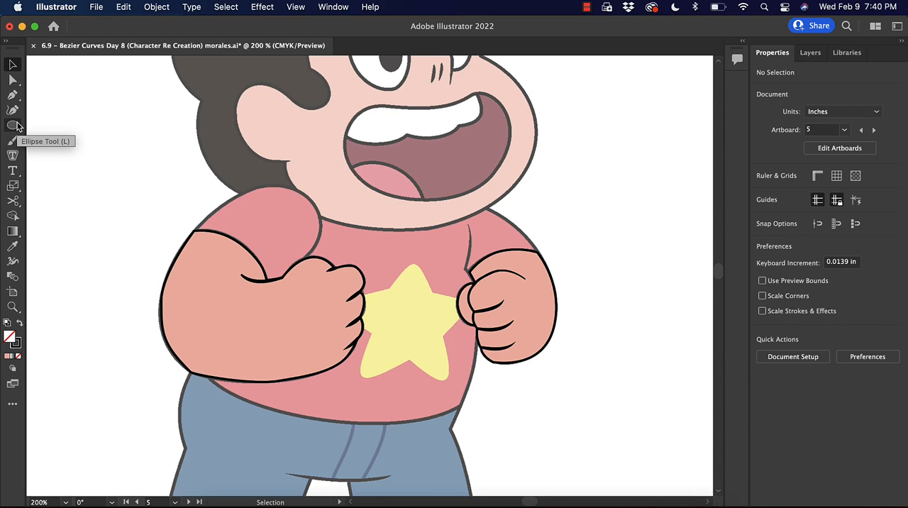
# Draw a five-pointed star about 0.58 in wide over the shirt emblem with the Star tool and round its corners.
pyautogui.moveTo(16, 126); pyautogui.dragTo(75, 168)
pyautogui.moveTo(391, 296); pyautogui.dragTo(418, 333)
pyautogui.click(12, 79)
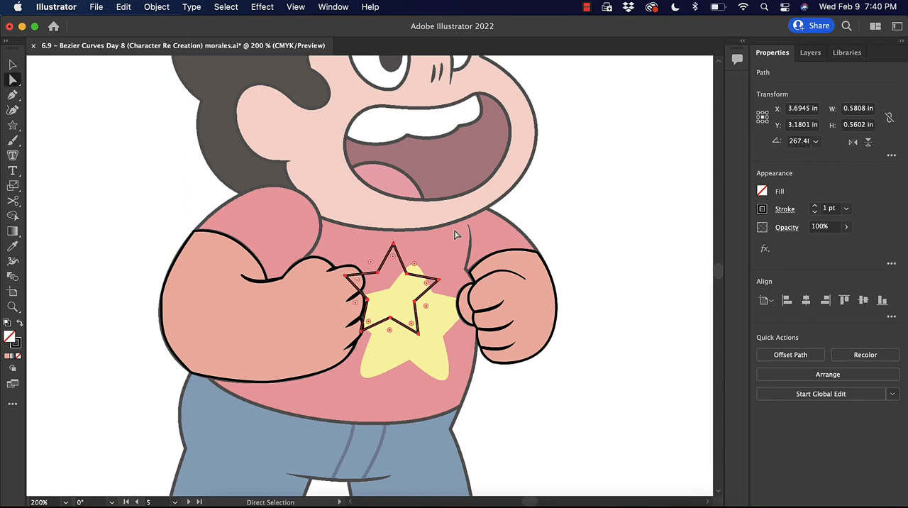
pyautogui.moveTo(393, 260); pyautogui.dragTo(395, 269)
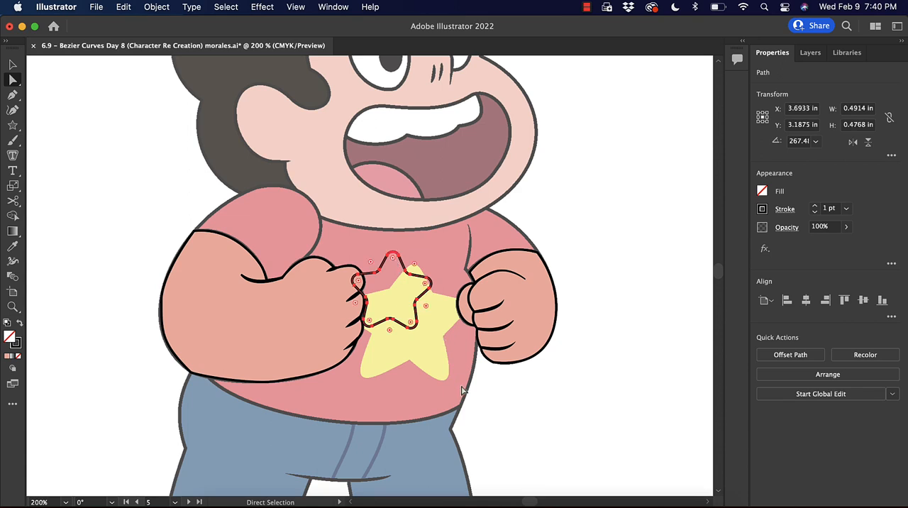
# Fill the star with a sampled yellow, and shift and widen it toward the reference emblem on the shirt.
pyautogui.press('i')
pyautogui.click(433, 339)
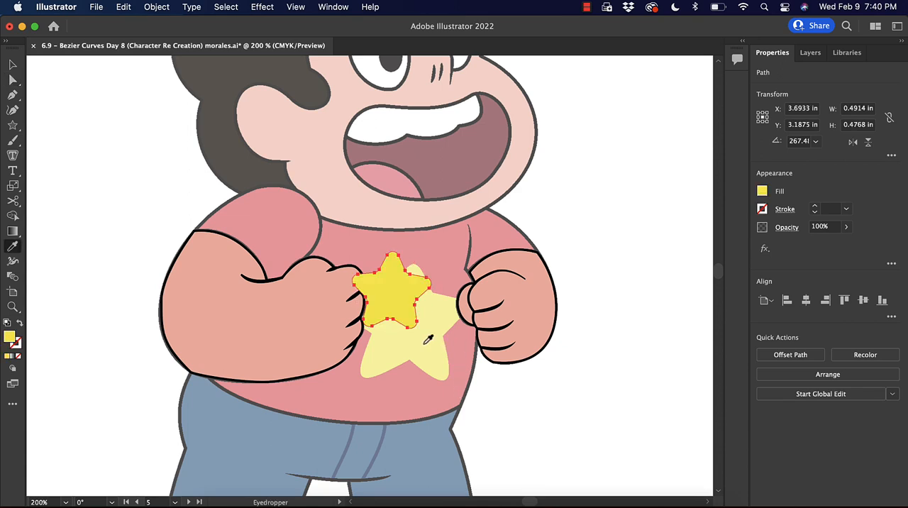
pyautogui.press('v')
pyautogui.moveTo(389, 288); pyautogui.dragTo(391, 317)
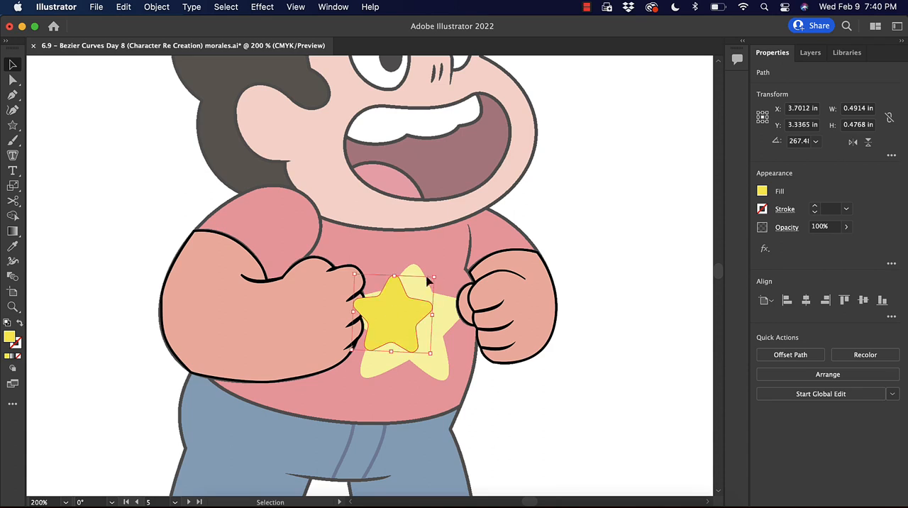
pyautogui.moveTo(431, 281); pyautogui.dragTo(469, 263)
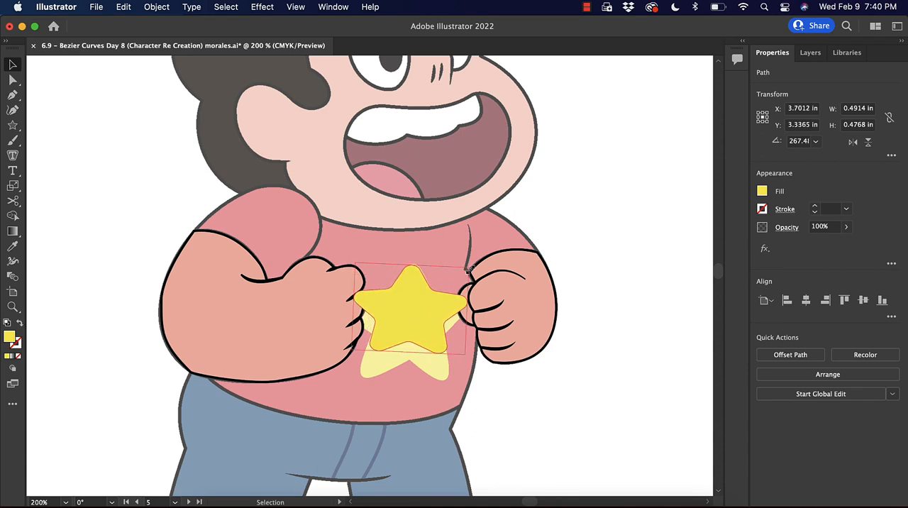
pyautogui.click(462, 386)
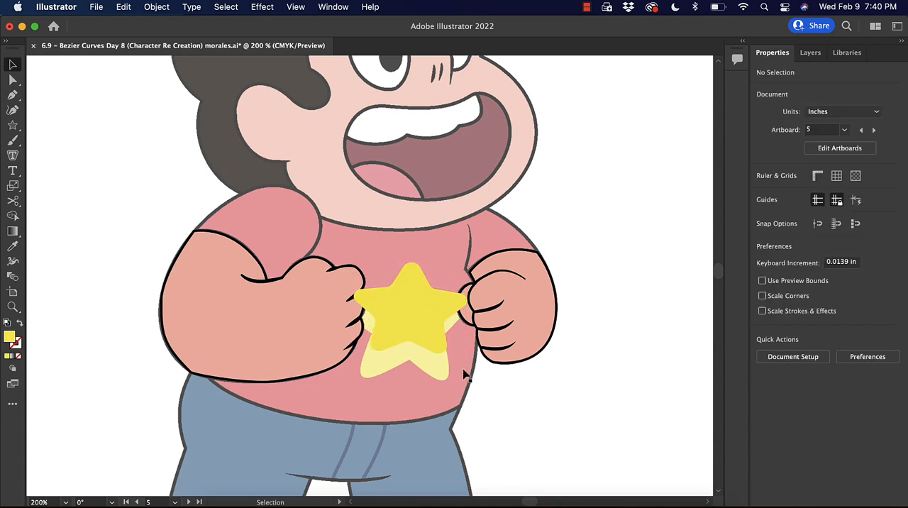
# Stretch the star to cover the whole emblem and arrange it behind the two fists.
pyautogui.click(413, 343)
pyautogui.moveTo(466, 354); pyautogui.dragTo(474, 383)
pyautogui.moveTo(355, 260); pyautogui.dragTo(343, 254)
pyautogui.rightClick(416, 327)
pyautogui.moveTo(460, 441)
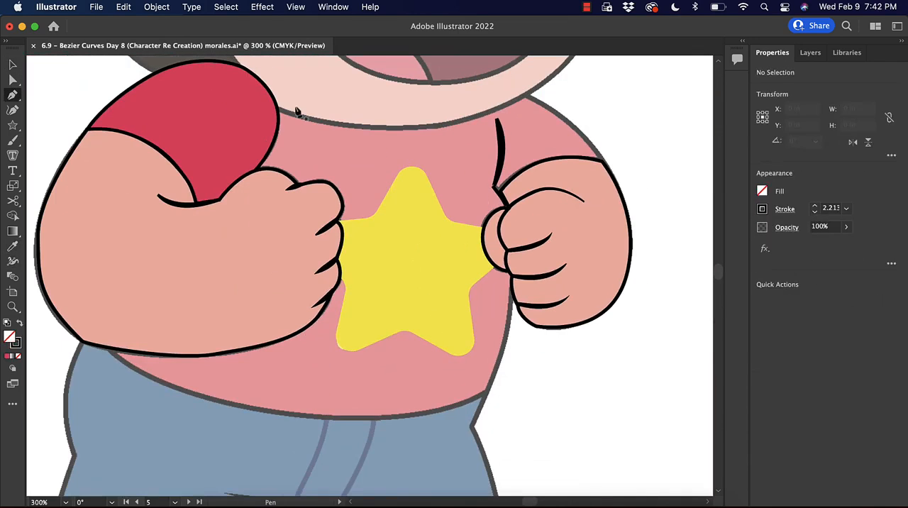
# Trace the shirt body with the Pen tool across the neckline and over the shoulder to the outer sleeve edge.
pyautogui.click(276, 89)
pyautogui.click(399, 107)
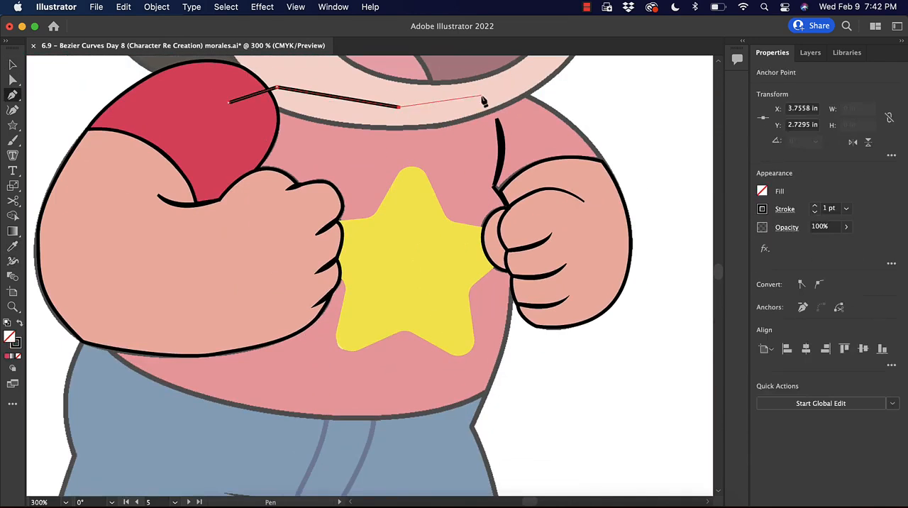
pyautogui.click(468, 106)
pyautogui.click(513, 90)
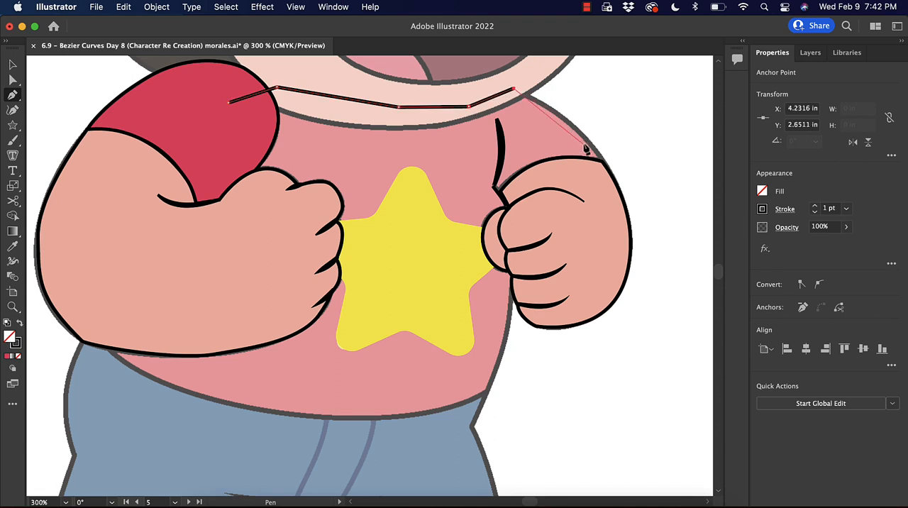
pyautogui.moveTo(584, 136); pyautogui.dragTo(596, 162)
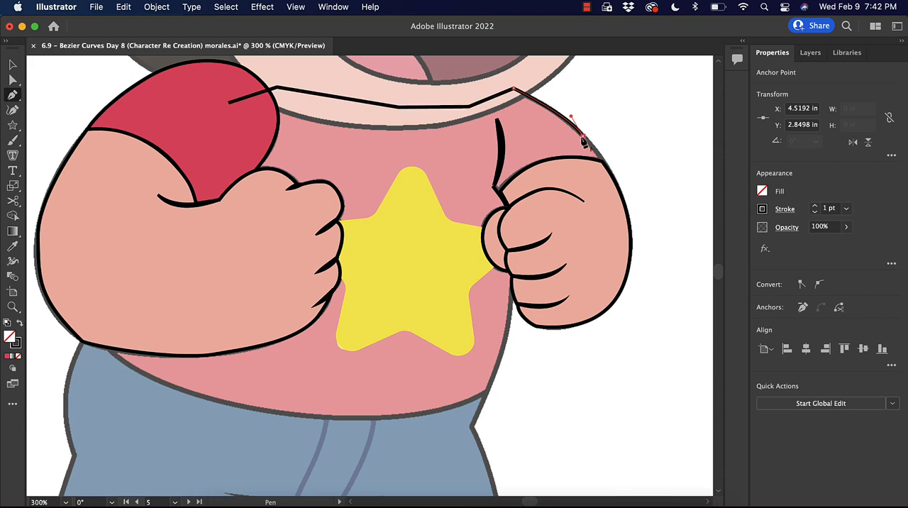
pyautogui.click(602, 161)
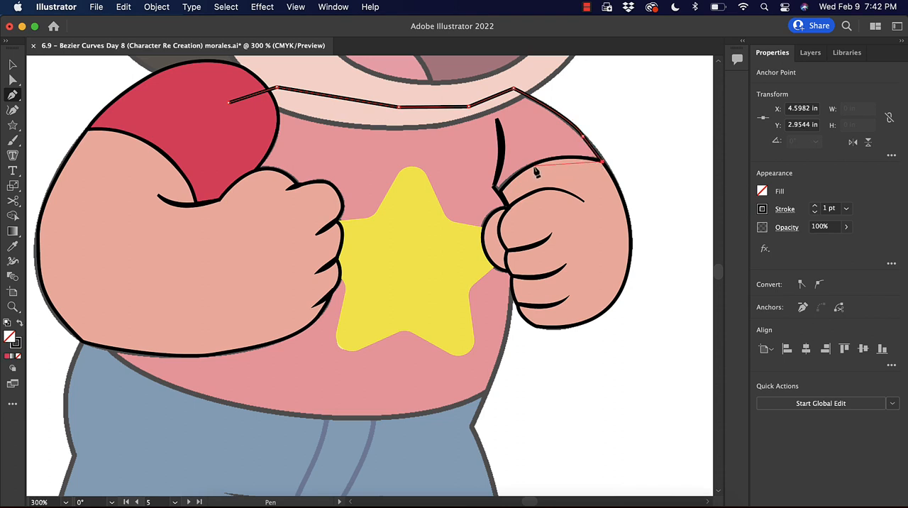
# Continue the shirt outline along the sleeve edge, behind the fist, down the side and around the hem.
pyautogui.moveTo(535, 163); pyautogui.dragTo(516, 175)
pyautogui.click(500, 192)
pyautogui.click(511, 254)
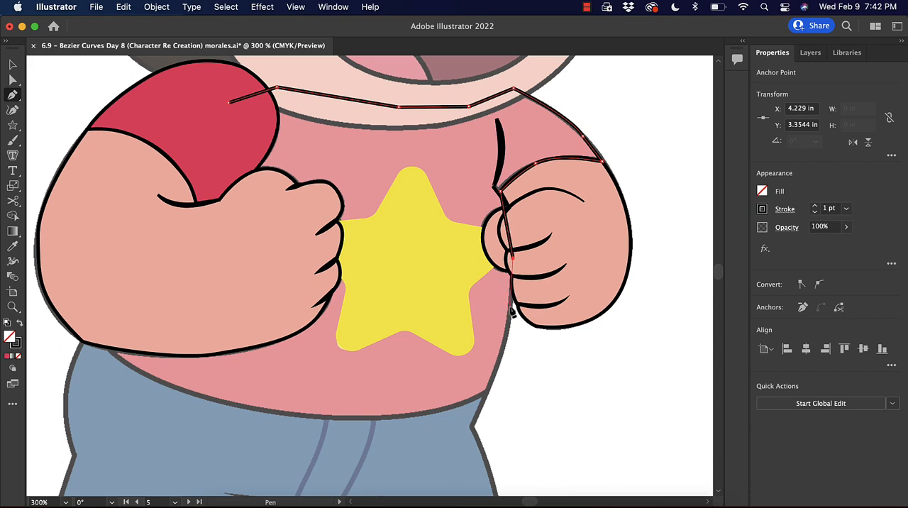
pyautogui.click(510, 312)
pyautogui.click(485, 395)
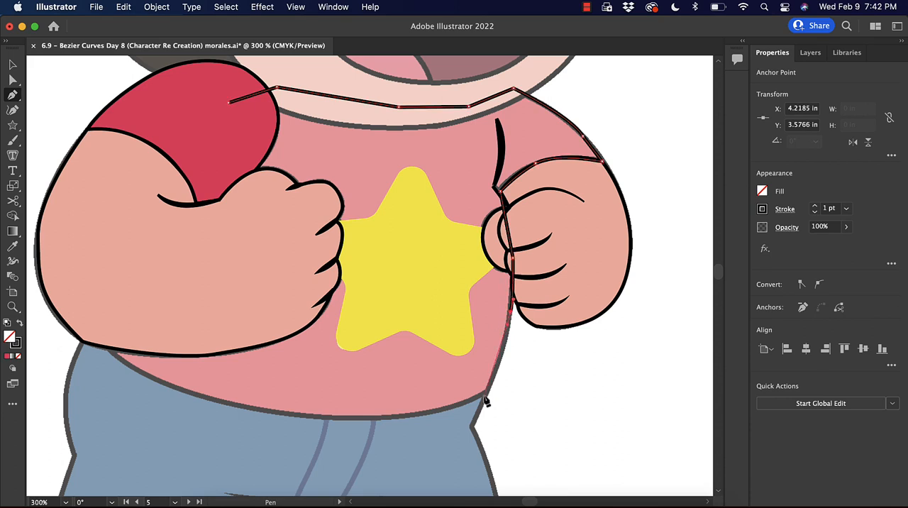
pyautogui.moveTo(487, 392); pyautogui.dragTo(485, 394)
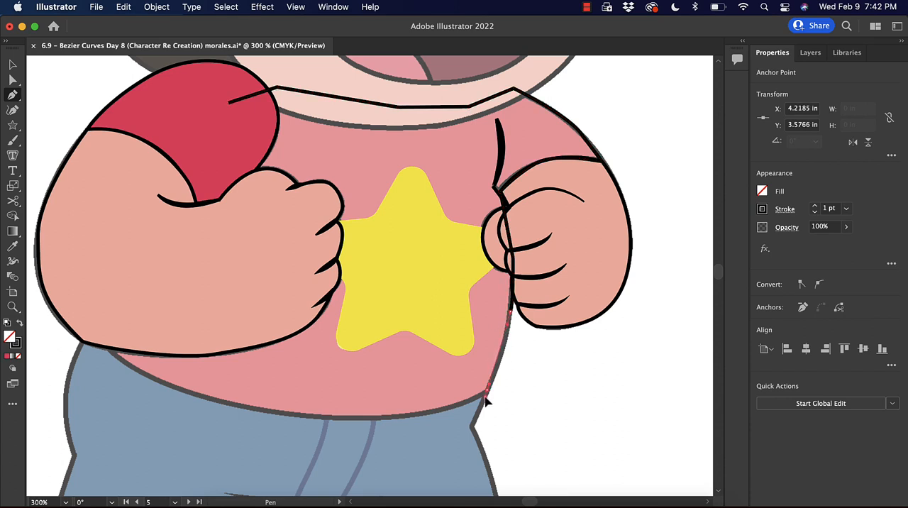
pyautogui.click(335, 419)
# Fill the shirt body with the sleeve's red and send it backward until it sits behind the arms and star.
pyautogui.press('i')
pyautogui.click(182, 89)
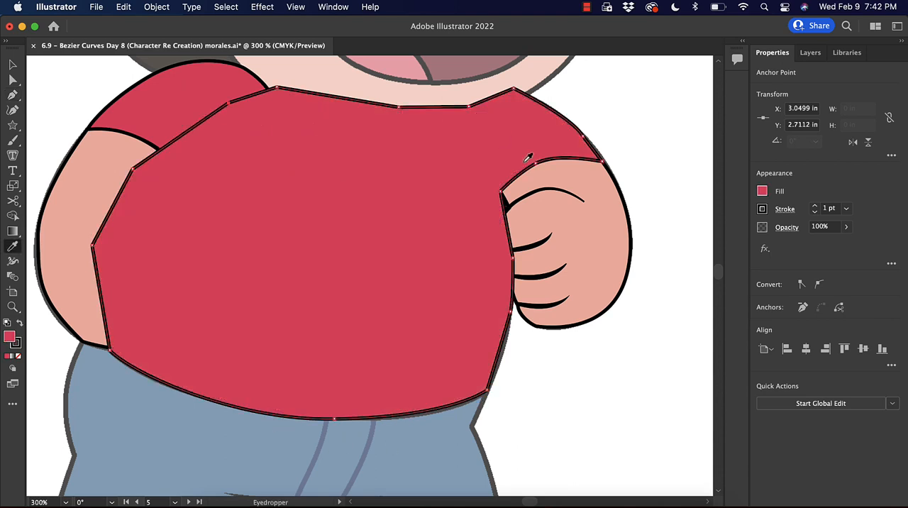
pyautogui.press('v')
pyautogui.press('super+[')
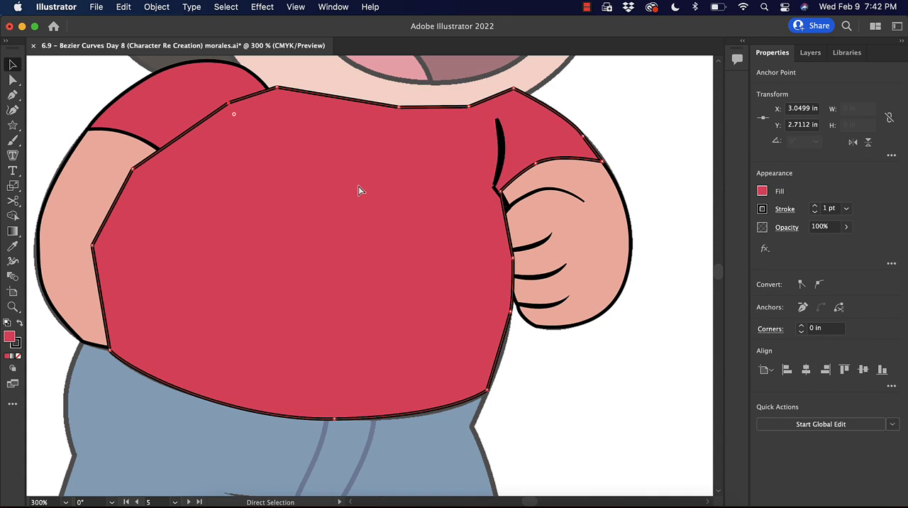
pyautogui.press('a')
pyautogui.press('super+[')
pyautogui.press('super+[')
pyautogui.press('super+[')
pyautogui.press('super+[')
pyautogui.press('super+[')
pyautogui.press('super+[')
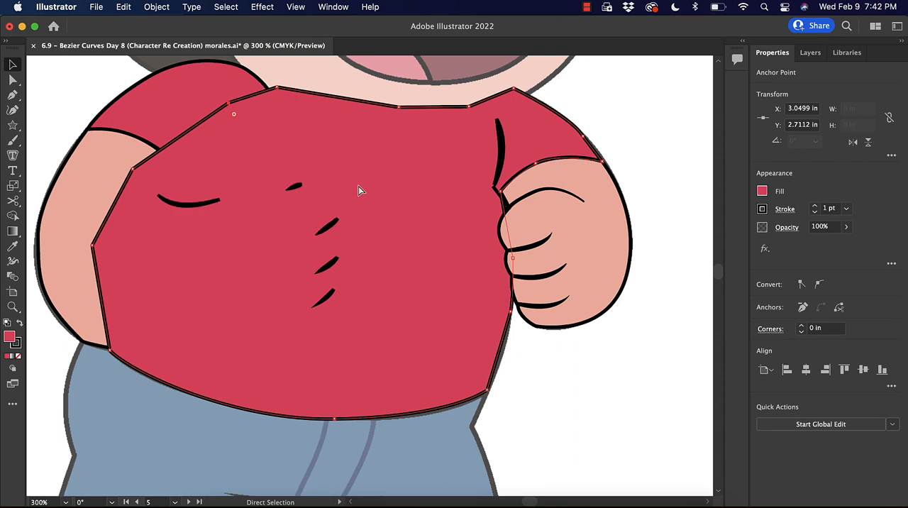
pyautogui.press('super+[')
pyautogui.press('super+[')
pyautogui.press('super+[')
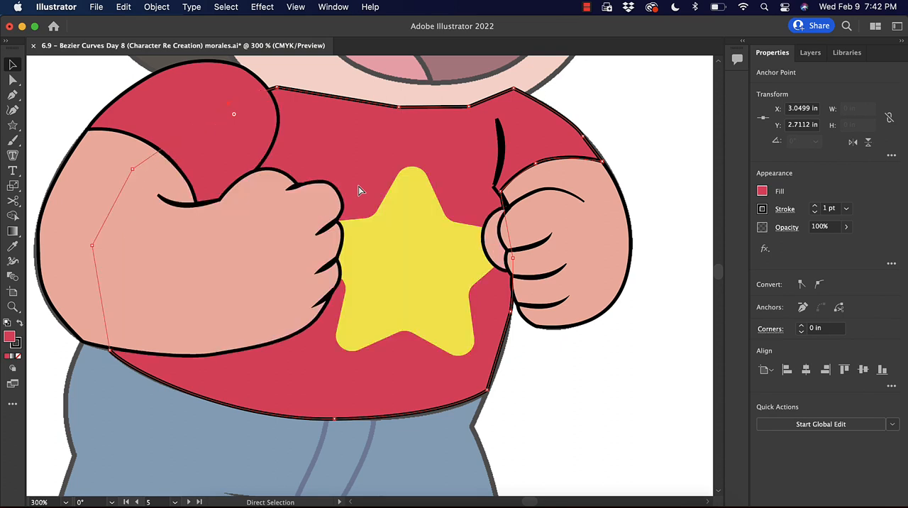
pyautogui.press('v')
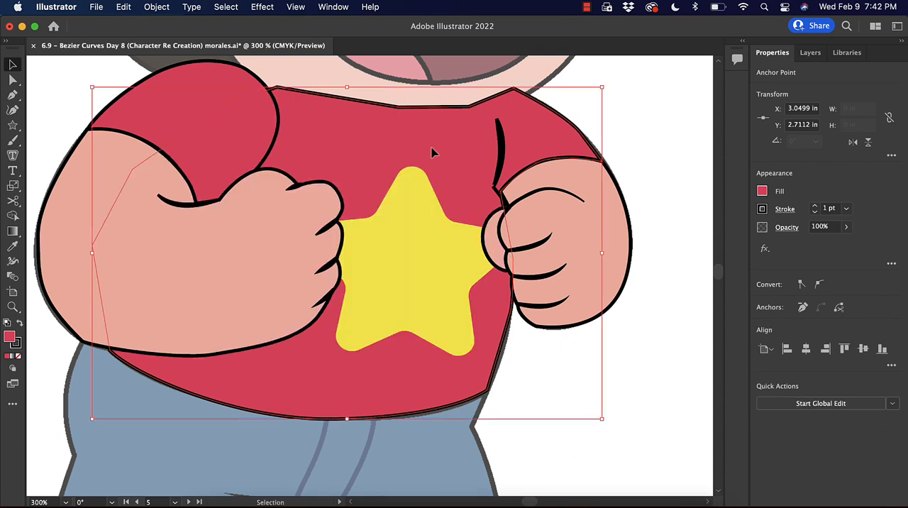
pyautogui.click(665, 218)
# Adjust the corner and lower-end anchors of the armpit fold stroke beside the second fist, and deselect it.
pyautogui.click(498, 176)
pyautogui.press('super+equal')
pyautogui.press('super+equal')
pyautogui.press('a')
pyautogui.click(387, 266)
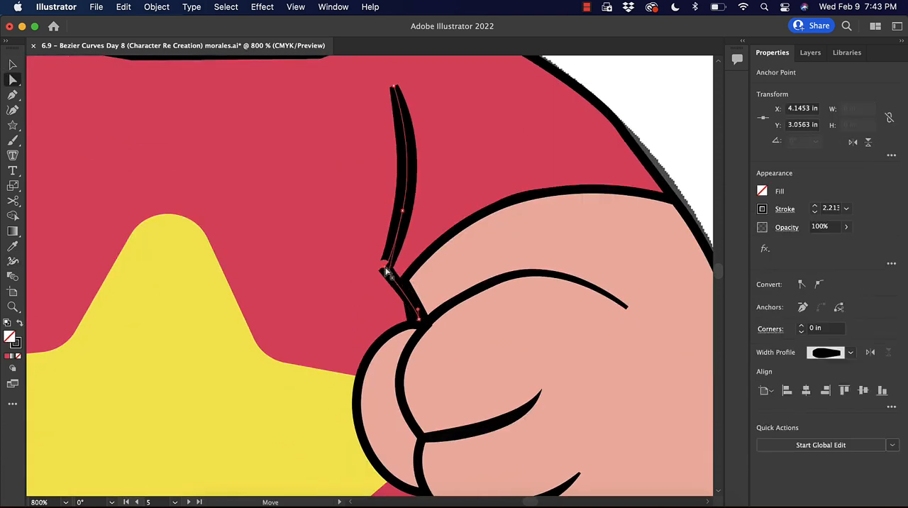
pyautogui.click(419, 320)
pyautogui.press('super+minus')
pyautogui.press('super+minus')
pyautogui.press('super+minus')
pyautogui.press('super+minus')
pyautogui.click(603, 260)
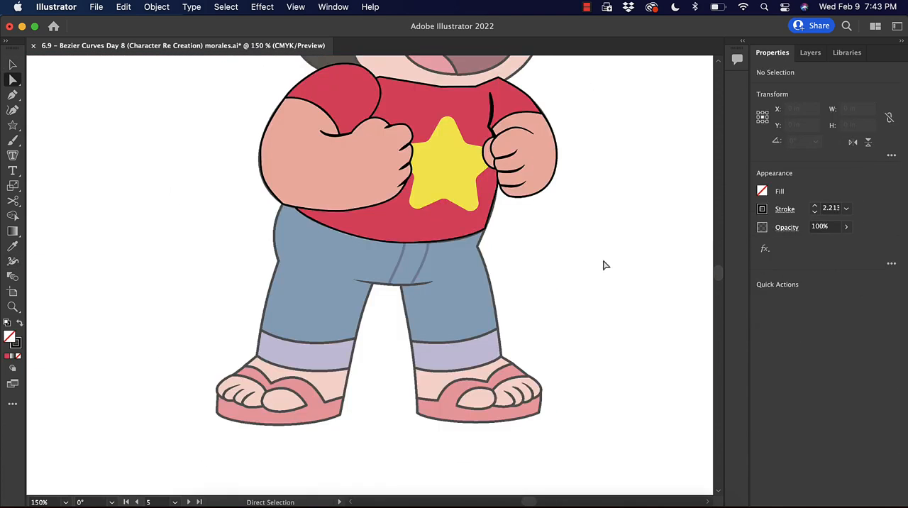
# Trace the curved crotch crease between the trouser legs as an open path with the Pen tool.
pyautogui.press('super+equal')
pyautogui.press('super+equal')
pyautogui.press('super+equal')
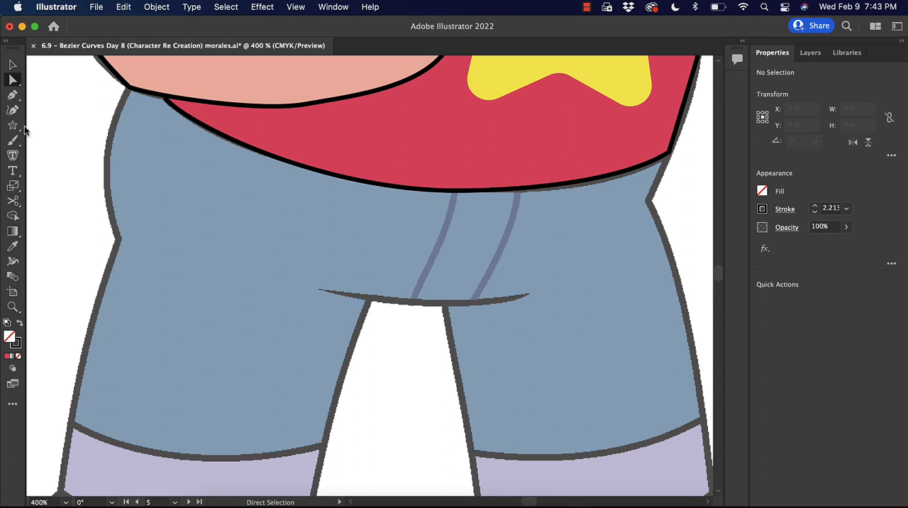
pyautogui.click(12, 95)
pyautogui.click(319, 289)
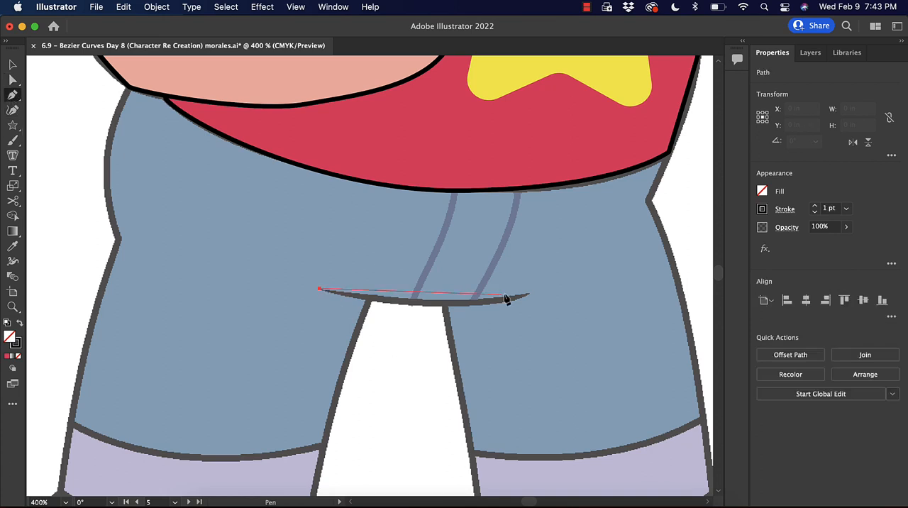
pyautogui.moveTo(526, 298); pyautogui.dragTo(608, 274)
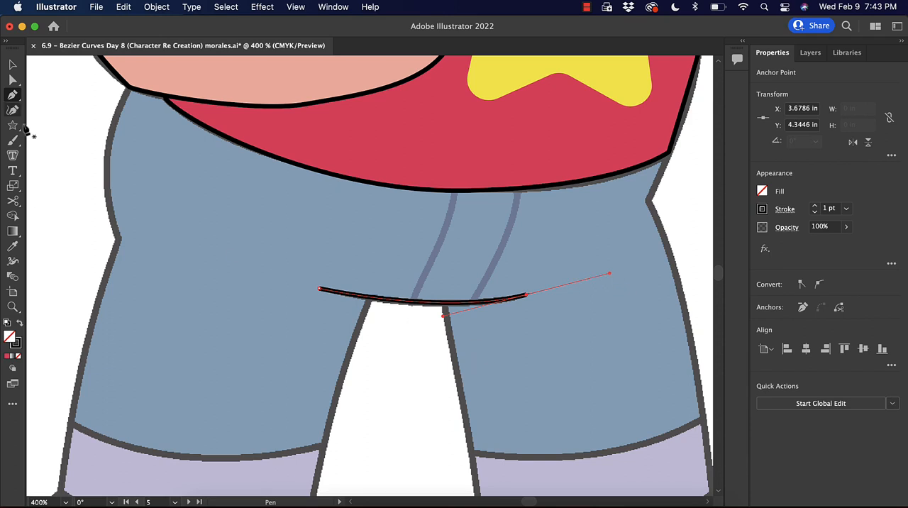
# Widen the middle of the crotch crease stroke and taper its ends with the Width tool, and deselect it.
pyautogui.click(12, 261)
pyautogui.moveTo(423, 303); pyautogui.dragTo(422, 308)
pyautogui.moveTo(527, 297); pyautogui.dragTo(525, 295)
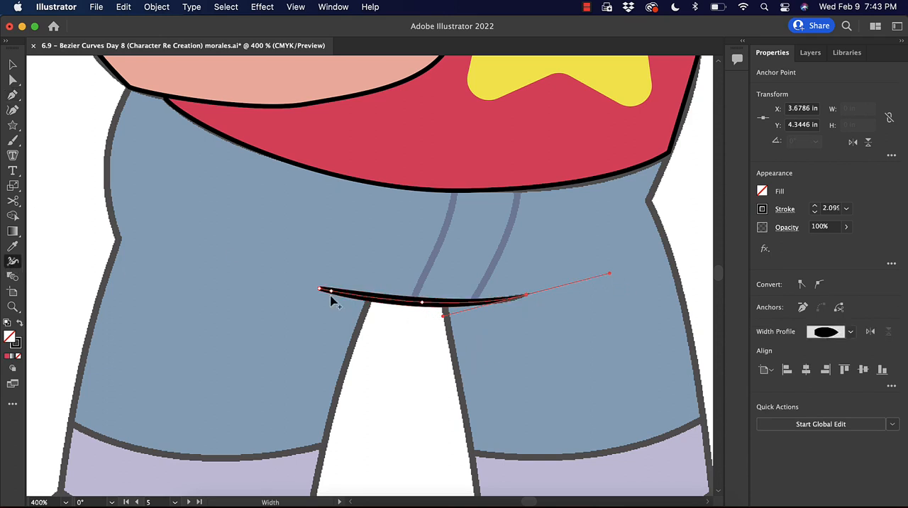
pyautogui.moveTo(319, 291); pyautogui.dragTo(319, 288)
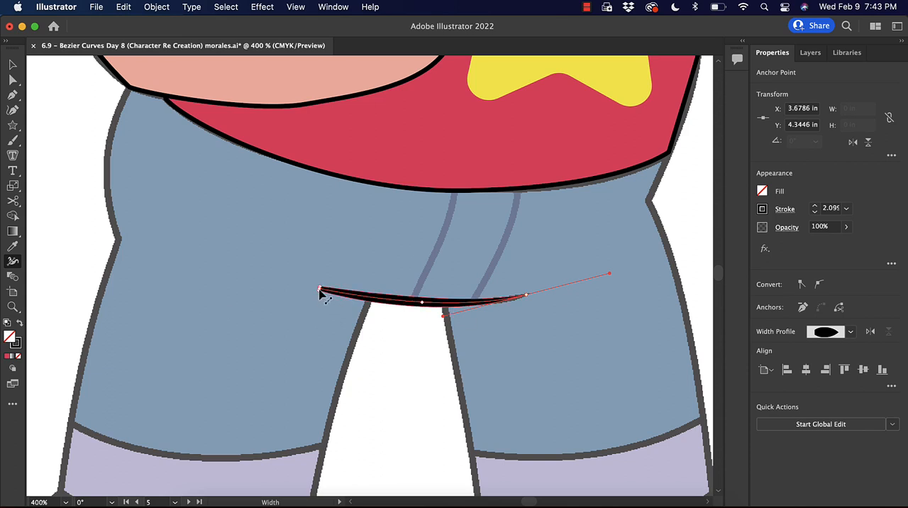
pyautogui.press('v')
pyautogui.click(444, 401)
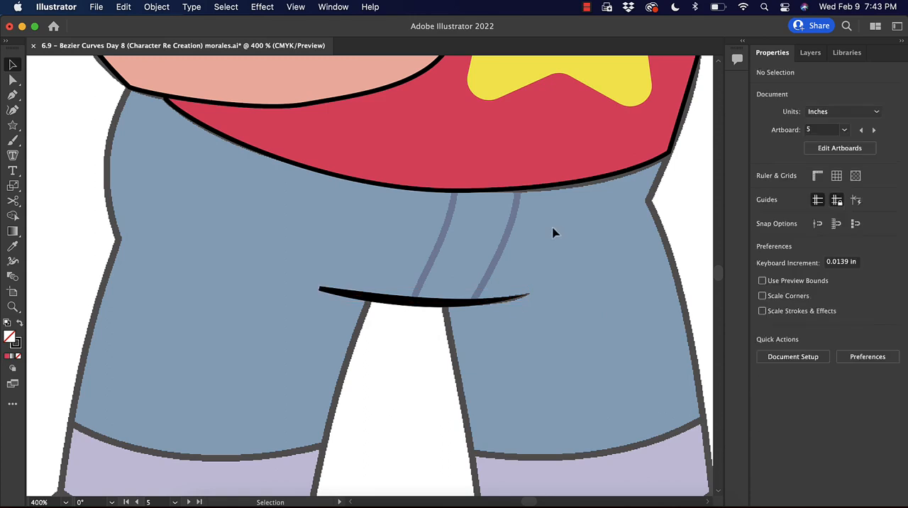
# Trace the two curved fly seams from the shirt hem to the crotch crease and give them a dark blue stroke.
pyautogui.press('p')
pyautogui.click(516, 188)
pyautogui.moveTo(473, 303); pyautogui.dragTo(431, 359)
pyautogui.press('i')
pyautogui.press('a')
pyautogui.rightClick(433, 305)
# Trace a closed outline of the trousers around both legs, from the waist to the upper edge of the cuffs.
pyautogui.press('super+minus')
pyautogui.press('p')
pyautogui.click(219, 108)
pyautogui.click(208, 239)
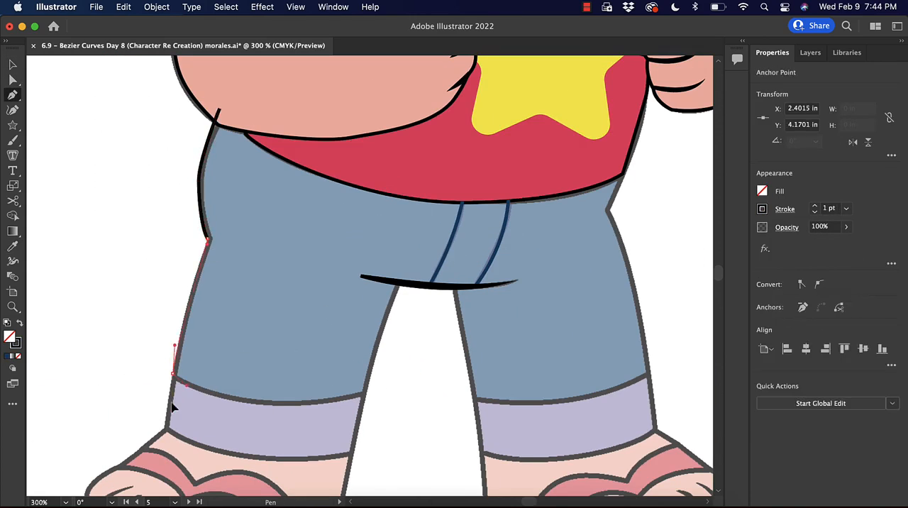
pyautogui.click(398, 286)
pyautogui.click(472, 398)
pyautogui.click(609, 213)
pyautogui.click(623, 174)
pyautogui.click(220, 108)
# Fill the trousers with blue, give them a black stroke and send them behind the shirt and crease strokes.
pyautogui.press('i')
pyautogui.click(762, 209)
pyautogui.press('v')
pyautogui.press('super+shift+[')
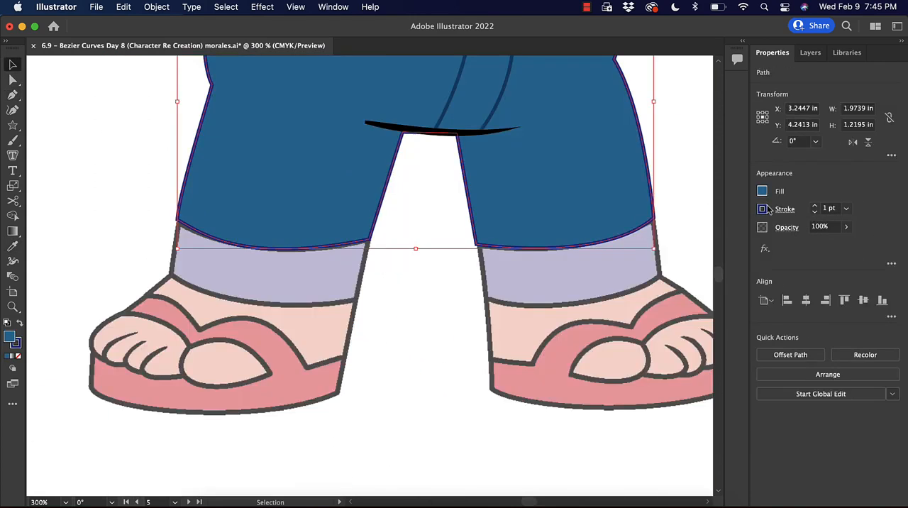
# Trace the cuffs at the ends of both trouser legs, fill them with purple and deselect them.
pyautogui.press('p')
pyautogui.click(395, 248)
pyautogui.press('super+y')
pyautogui.press('super+y')
pyautogui.press('p')
pyautogui.click(245, 236)
pyautogui.click(236, 289)
pyautogui.click(421, 316)
pyautogui.click(434, 253)
pyautogui.press('v')
pyautogui.click(251, 316)
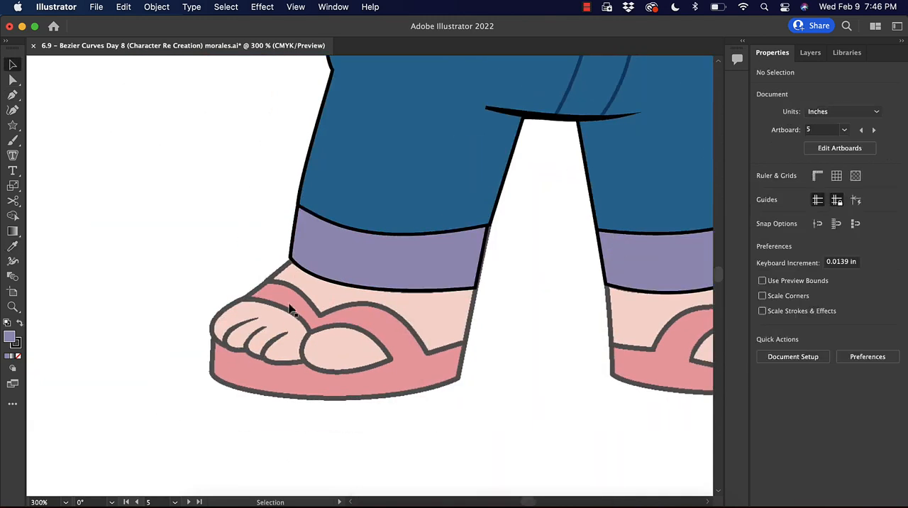
# Trace the big toe of the first foot as a closed, pointed oval with the Pen tool.
pyautogui.press('super+equal')
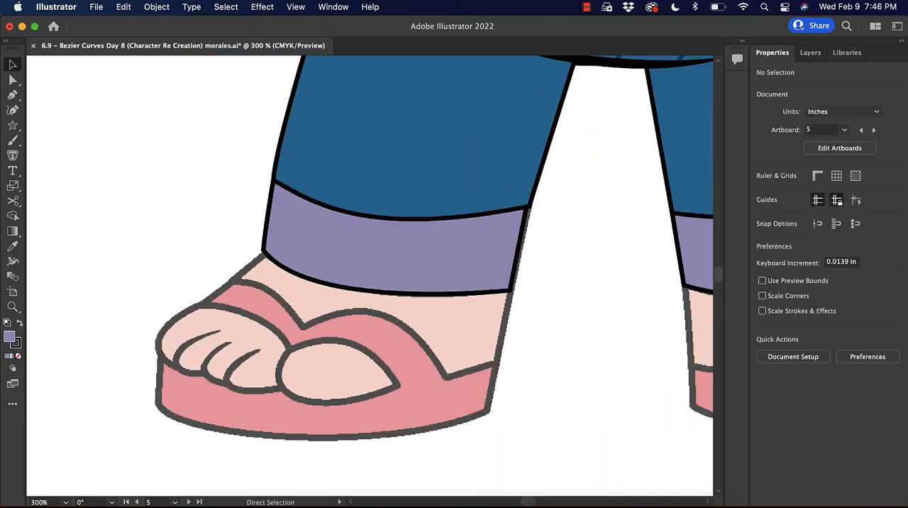
pyautogui.press('p')
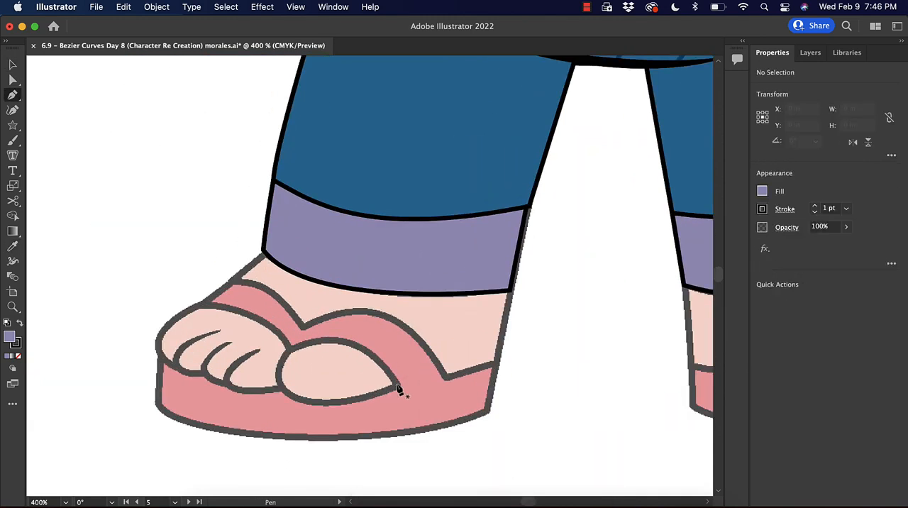
pyautogui.click(398, 385)
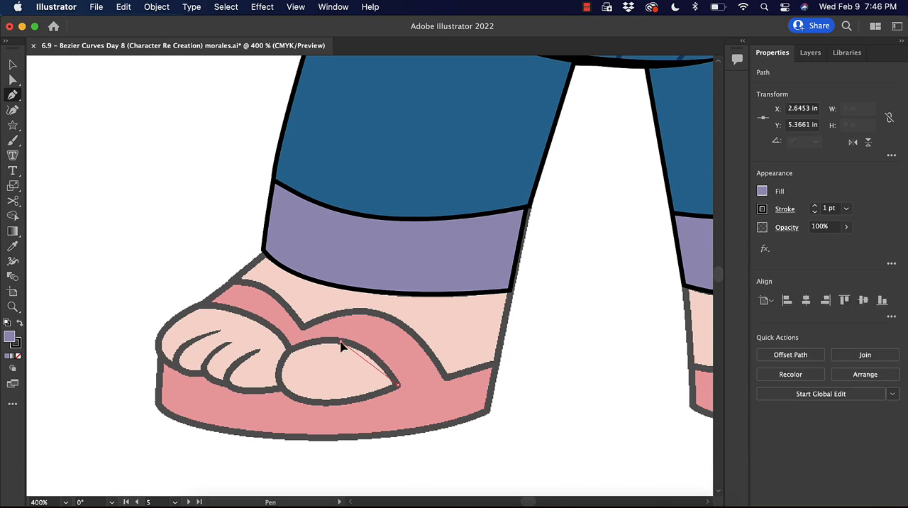
pyautogui.click(312, 344)
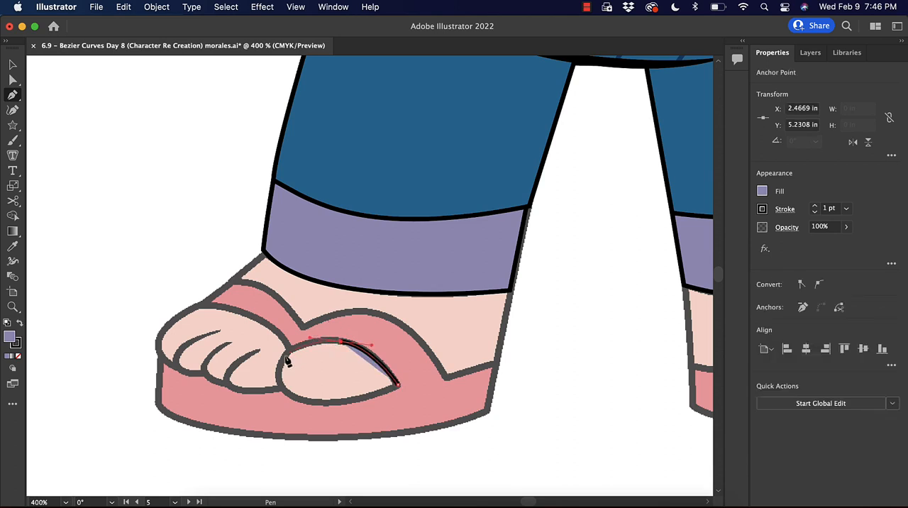
pyautogui.moveTo(288, 353); pyautogui.dragTo(332, 406)
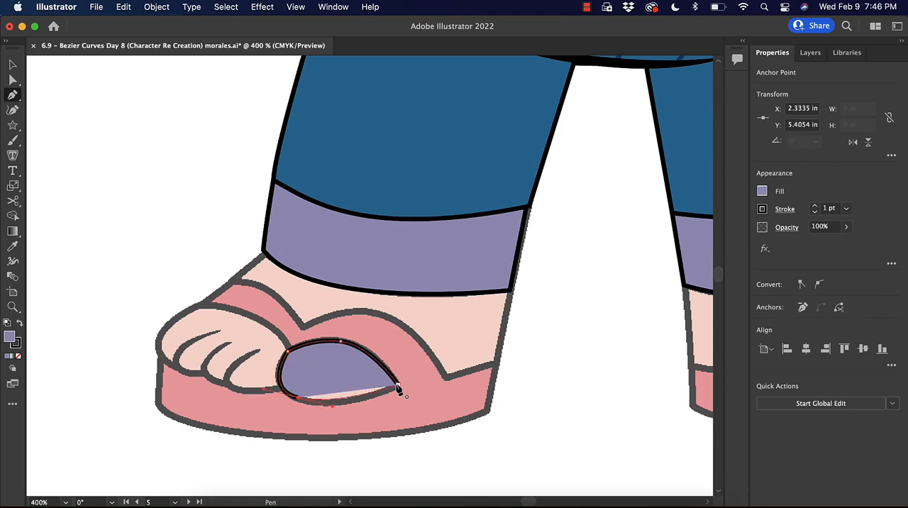
pyautogui.press('super+j')
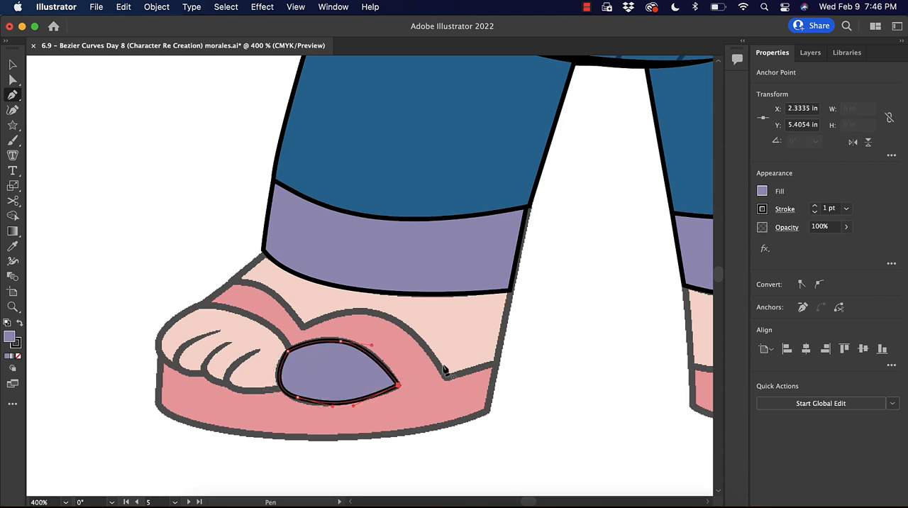
# Fill the big toe with the arm's skin colour using the Eyedropper, and deselect it.
pyautogui.press('super+minus')
pyautogui.press('super+minus')
pyautogui.press('super+minus')
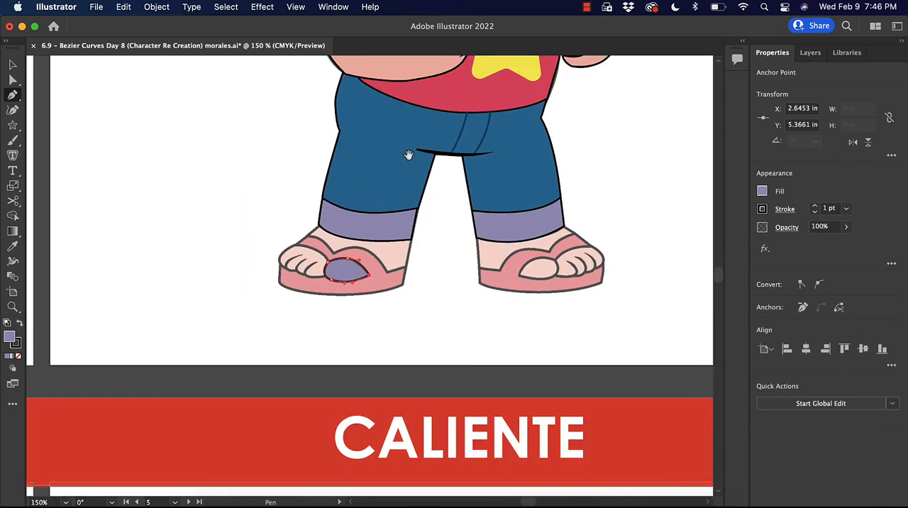
pyautogui.moveTo(408, 154); pyautogui.dragTo(425, 239)
pyautogui.press('i')
pyautogui.click(408, 115)
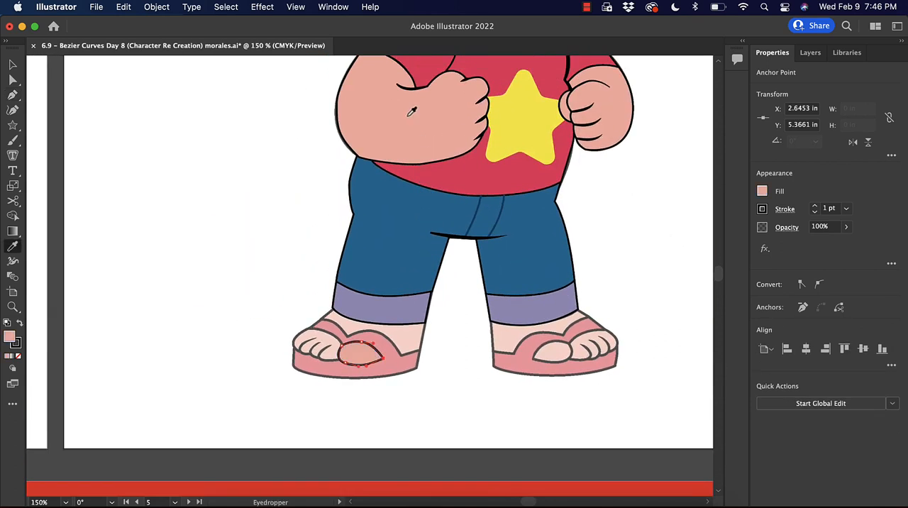
pyautogui.press('v')
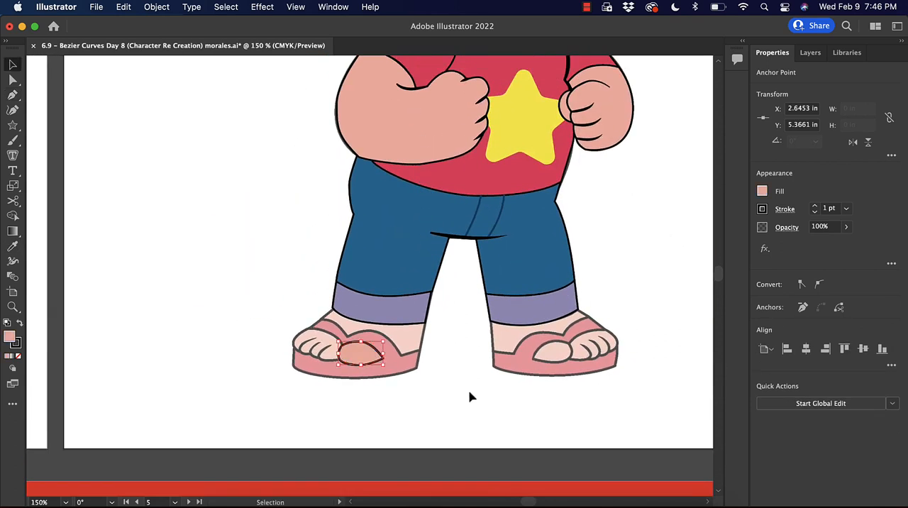
pyautogui.click(468, 395)
# Trace the upper edge of the small toes, from the big toe to the outer side of the foot.
pyautogui.press('super+plus')
pyautogui.press('super+plus')
pyautogui.press('super+plus')
pyautogui.scroll(-5, 407, 350)
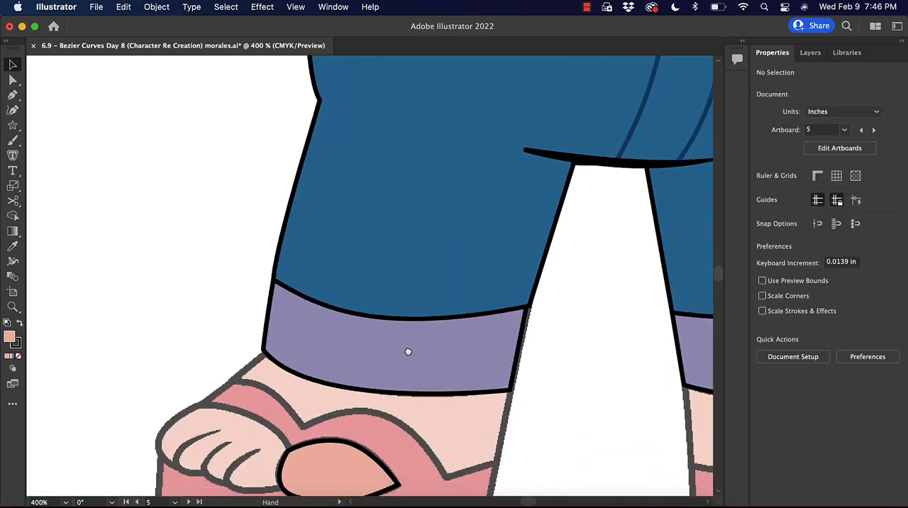
pyautogui.click(13, 95)
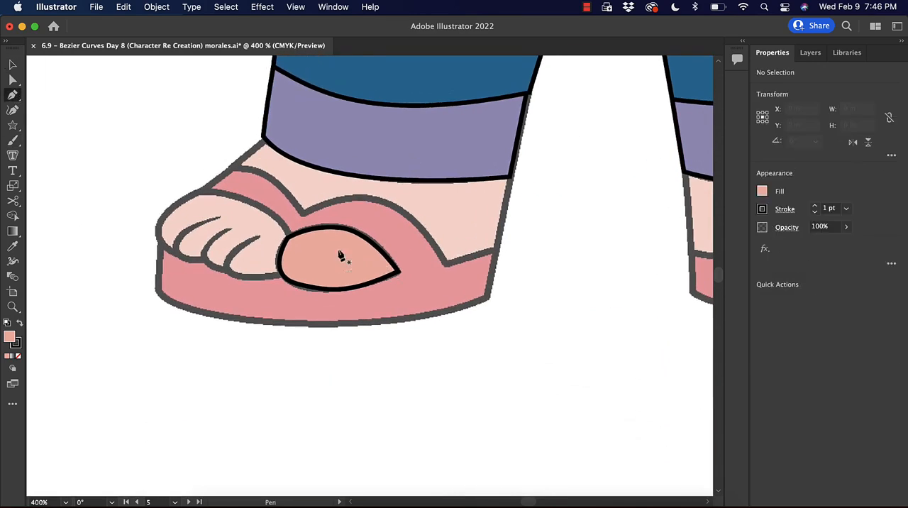
pyautogui.click(291, 242)
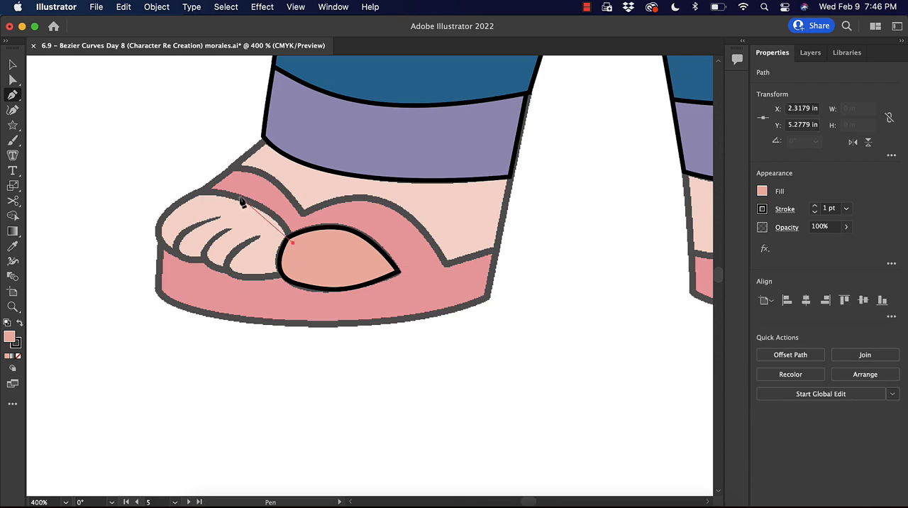
pyautogui.moveTo(212, 193); pyautogui.dragTo(189, 201)
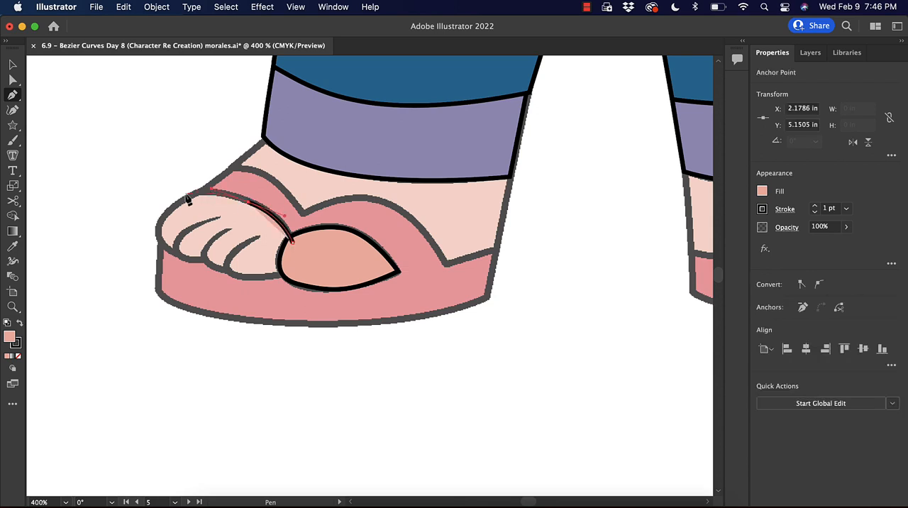
pyautogui.click(196, 192)
# Continue the small toes' outline around the outer toe and along their lower edge, and add the toe crease lines.
pyautogui.click(158, 231)
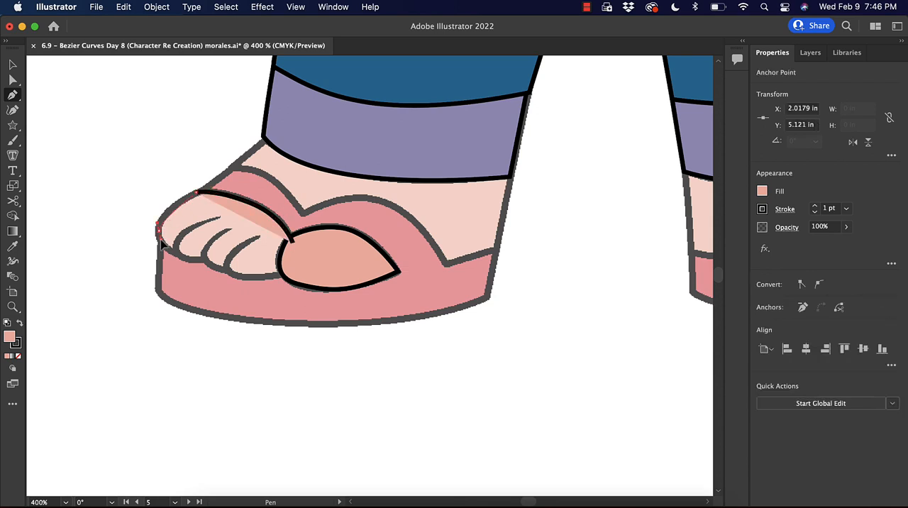
pyautogui.moveTo(163, 246); pyautogui.dragTo(164, 247)
pyautogui.press('super+y')
pyautogui.click(203, 264)
pyautogui.click(227, 273)
pyautogui.press('super+y')
# Select the toe crease lines and taper their upper ends with the Width tool.
pyautogui.press('v')
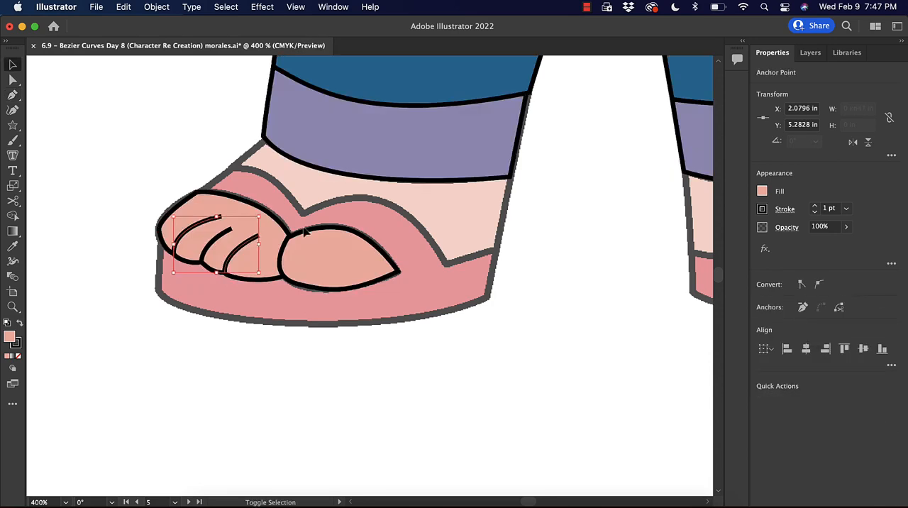
pyautogui.press('super+equal')
pyautogui.hotkey('shift', 'w')
# Trace the skin area of the foot between the cuff and the sandal strap.
pyautogui.press('p')
pyautogui.click(529, 282)
pyautogui.click(314, 204)
pyautogui.moveTo(223, 135); pyautogui.dragTo(154, 134)
# Trace the sandal's sole and strap as a closed shape and fill it with the shirt's red.
pyautogui.press('a')
pyautogui.press('p')
pyautogui.click(591, 332)
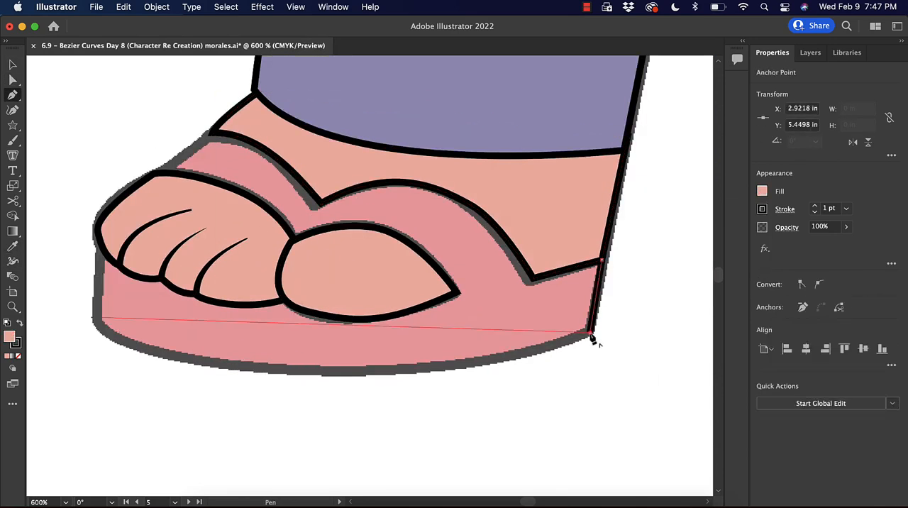
pyautogui.click(602, 260)
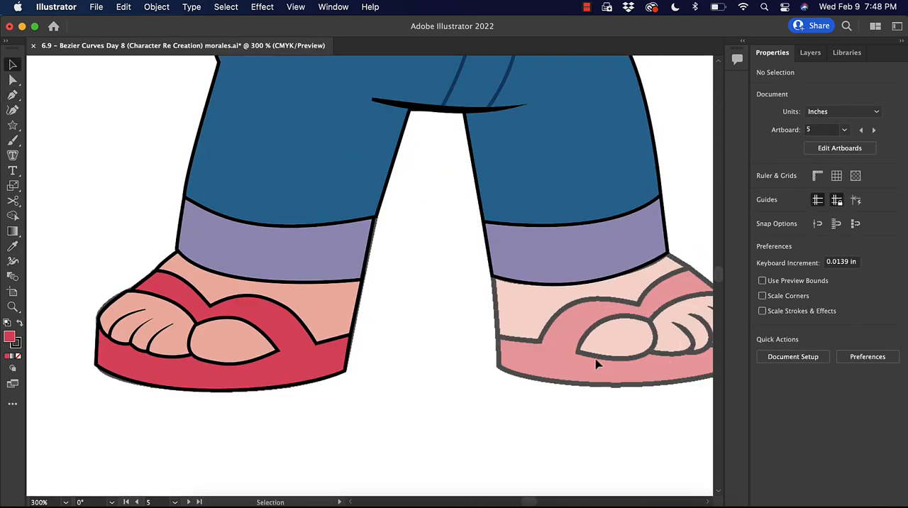
# Select all pieces of the finished foot and sandal and group them.
pyautogui.moveTo(616, 359); pyautogui.dragTo(547, 356)
pyautogui.moveTo(465, 373); pyautogui.dragTo(536, 366)
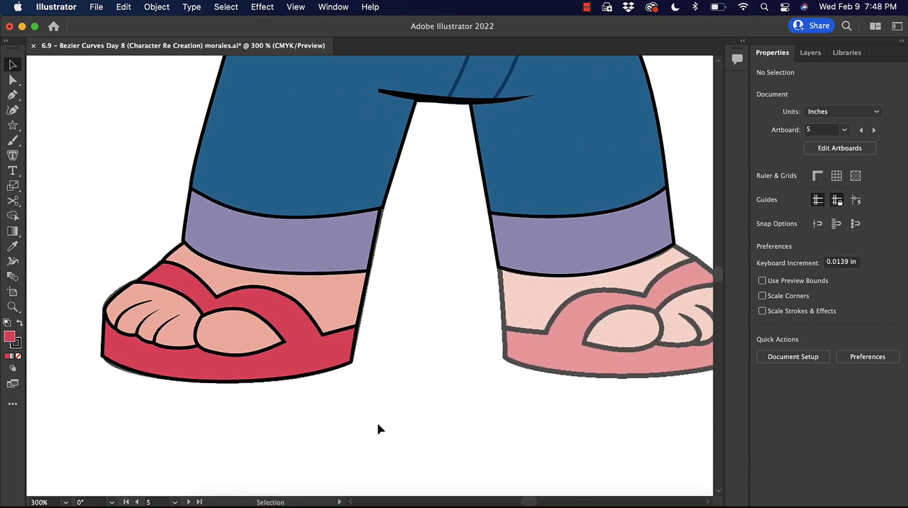
pyautogui.moveTo(378, 428); pyautogui.dragTo(99, 278)
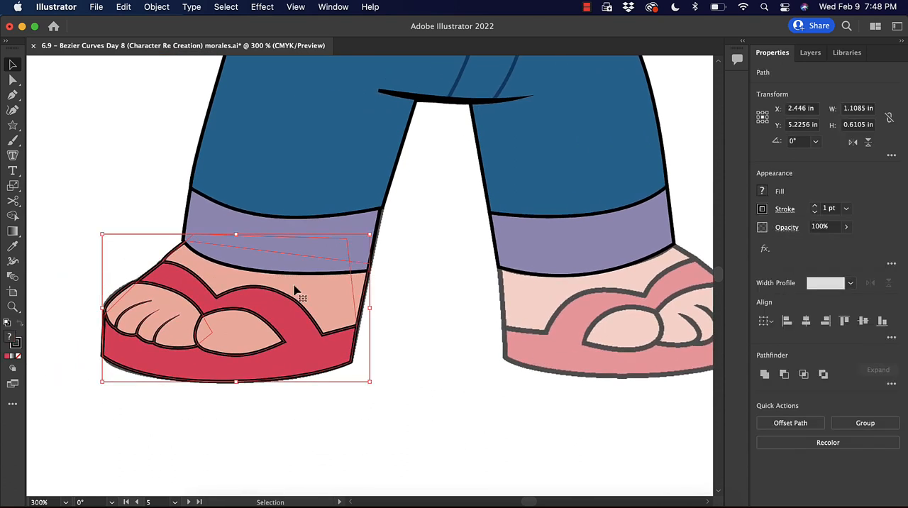
pyautogui.hotkey('ctrl', 'g')
# Duplicate the foot group, mirror the copy horizontally and place it over the other leg's foot.
pyautogui.press('super+z')
pyautogui.press('super+v')
pyautogui.moveTo(361, 289); pyautogui.dragTo(405, 323)
pyautogui.click(156, 7)
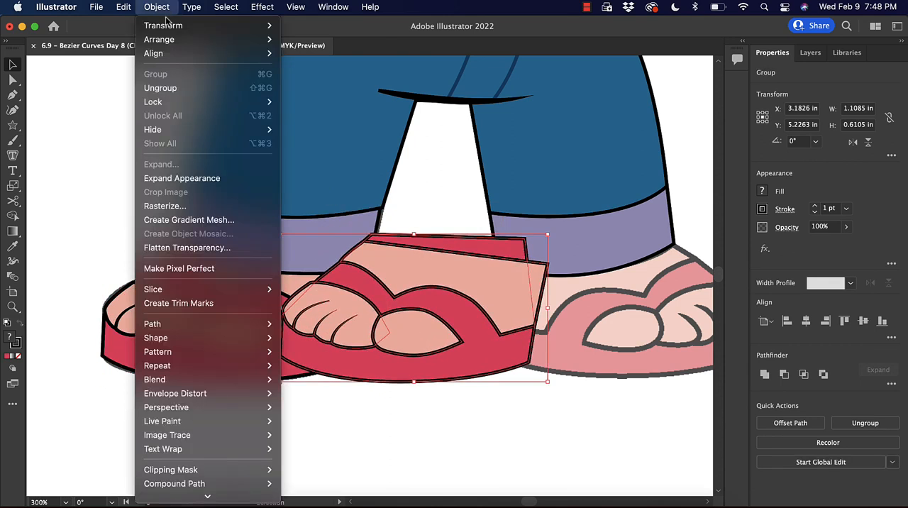
pyautogui.moveTo(248, 38)
pyautogui.moveTo(210, 29)
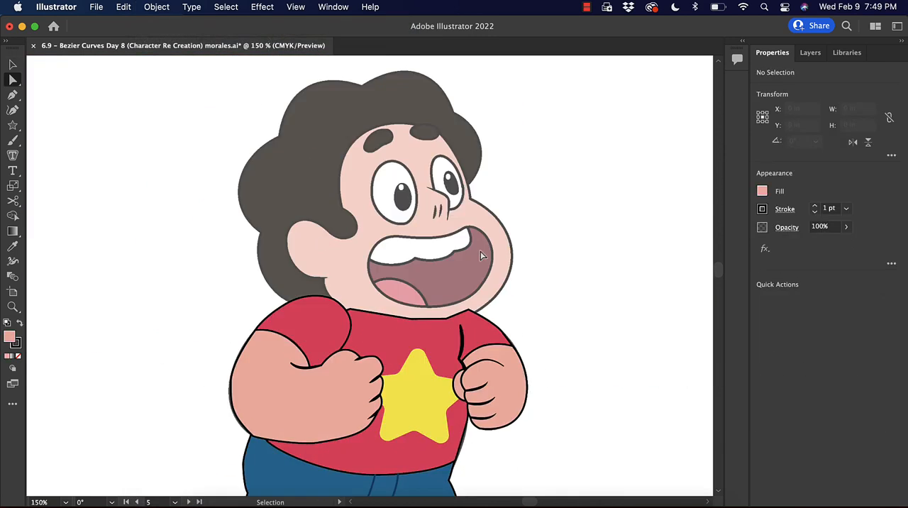
# Trace the tongue inside the mouth as a closed shape and fill it with pink.
pyautogui.press('super+plus')
pyautogui.press('super+plus')
pyautogui.press('p')
pyautogui.click(263, 259)
pyautogui.click(264, 260)
pyautogui.click(762, 191)
# Trace the upper teeth as a closed shape in outline view and fill it with white.
pyautogui.press('super+y')
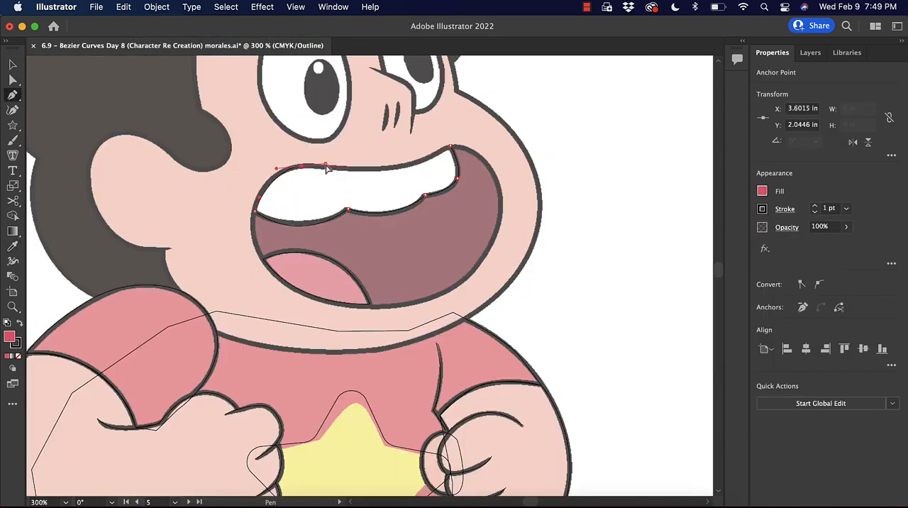
pyautogui.click(451, 146)
pyautogui.click(762, 191)
# Trace the outline of the whole open mouth and adjust the anchor at its left corner to match the artwork.
pyautogui.moveTo(256, 199); pyautogui.dragTo(288, 141)
pyautogui.moveTo(385, 166); pyautogui.dragTo(450, 161)
pyautogui.click(472, 149)
pyautogui.press('a')
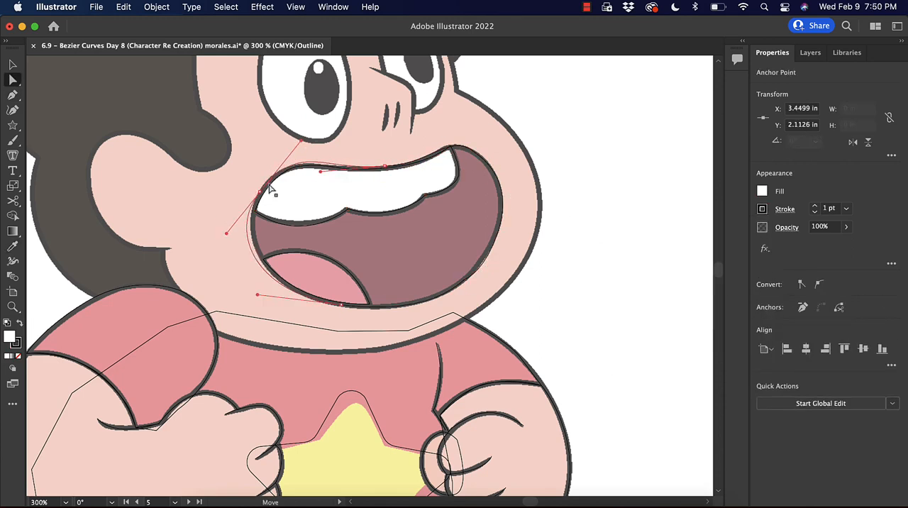
pyautogui.moveTo(271, 190); pyautogui.dragTo(256, 199)
# Fill the mouth with dark maroon, give it a black stroke and send it behind the teeth and tongue.
pyautogui.press('i')
pyautogui.click(426, 241)
pyautogui.click(762, 208)
pyautogui.press('super+y')
pyautogui.press('super+shift+bracketleft')
# Nudge the teeth's upper right corner anchor to meet the mouth outline, and deselect it.
pyautogui.press('a')
pyautogui.moveTo(451, 146); pyautogui.dragTo(448, 147)
pyautogui.click(507, 150)
pyautogui.press('super+plus')
pyautogui.press('super+plus')
pyautogui.moveTo(507, 150); pyautogui.dragTo(515, 220)
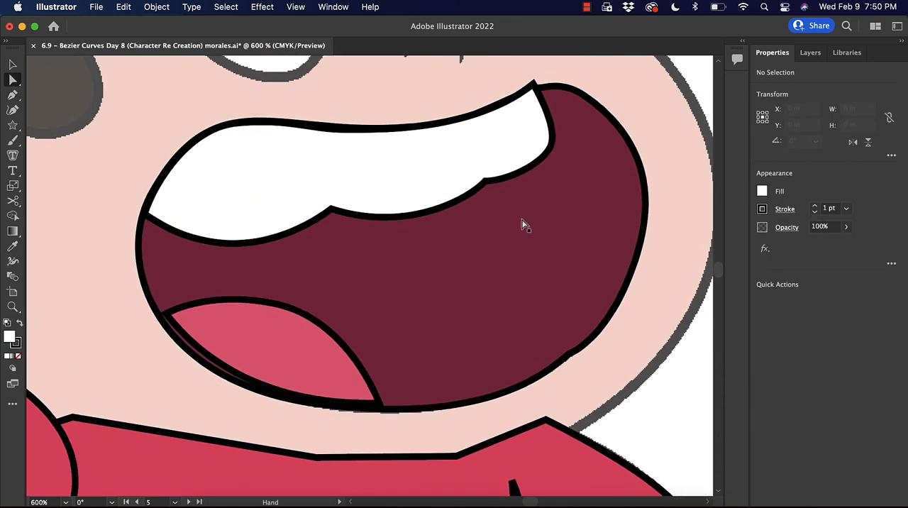
# Move the tongue slightly down and reshape it so that it meets the mouth's lower edge.
pyautogui.press('v')
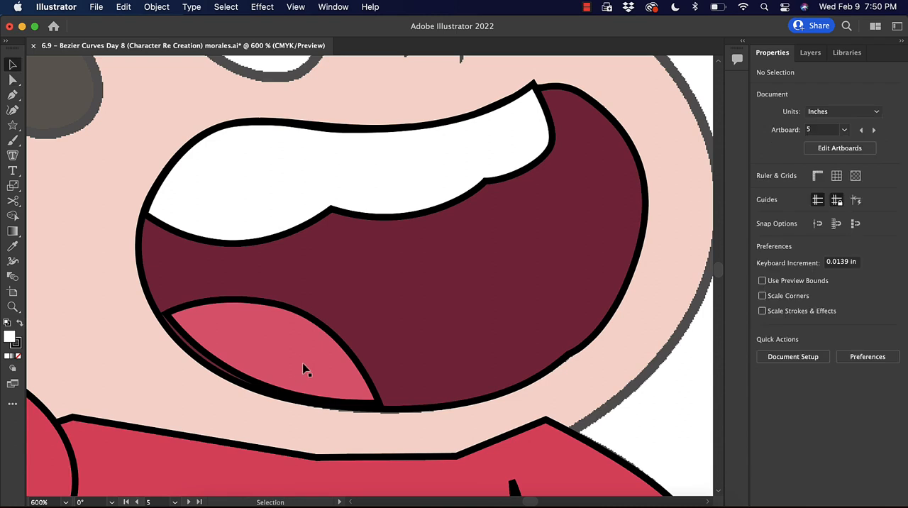
pyautogui.moveTo(305, 368); pyautogui.dragTo(313, 372)
pyautogui.moveTo(275, 312); pyautogui.dragTo(273, 307)
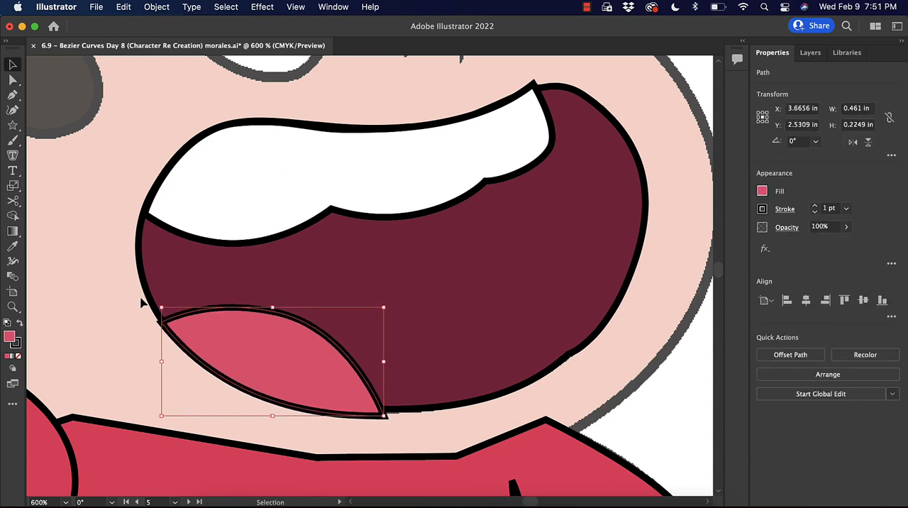
# Try to trim the part of the tongue that overhangs the mouth's lower edge with Shape Builder.
pyautogui.keyDown('shift'); pyautogui.click(148, 259); pyautogui.keyUp('shift')
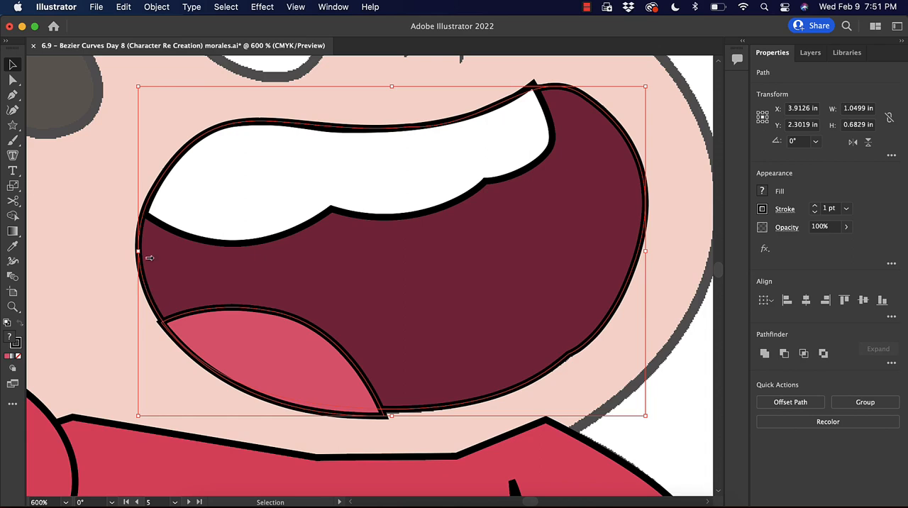
pyautogui.click(13, 215)
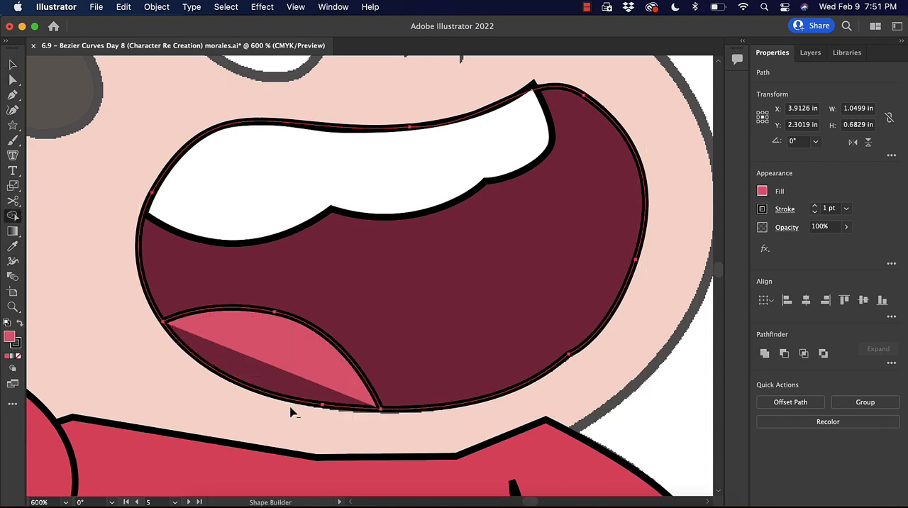
pyautogui.press('super+z')
# Extend the tongue slightly past the mouth's lower edge and trim the overhang with Shape Builder so both outlines coincide.
pyautogui.press('super+equal')
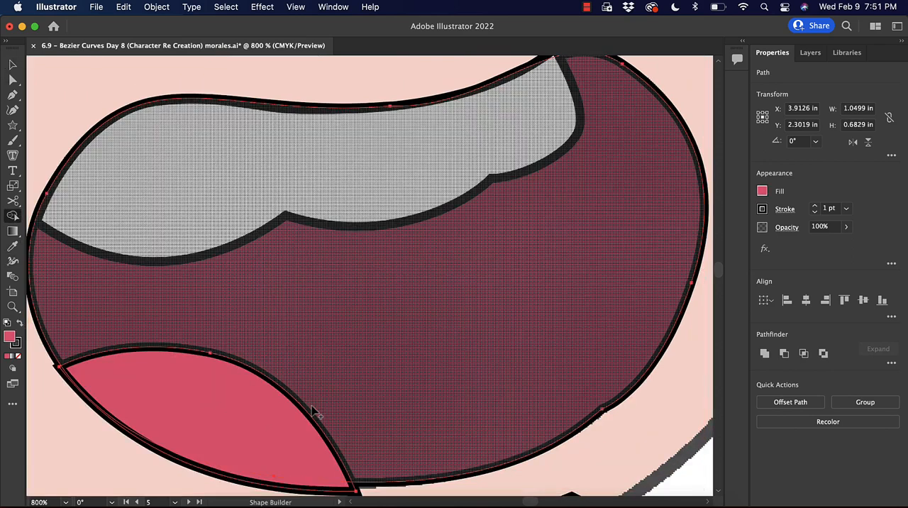
pyautogui.scroll(-5, 312, 411)
pyautogui.press('v')
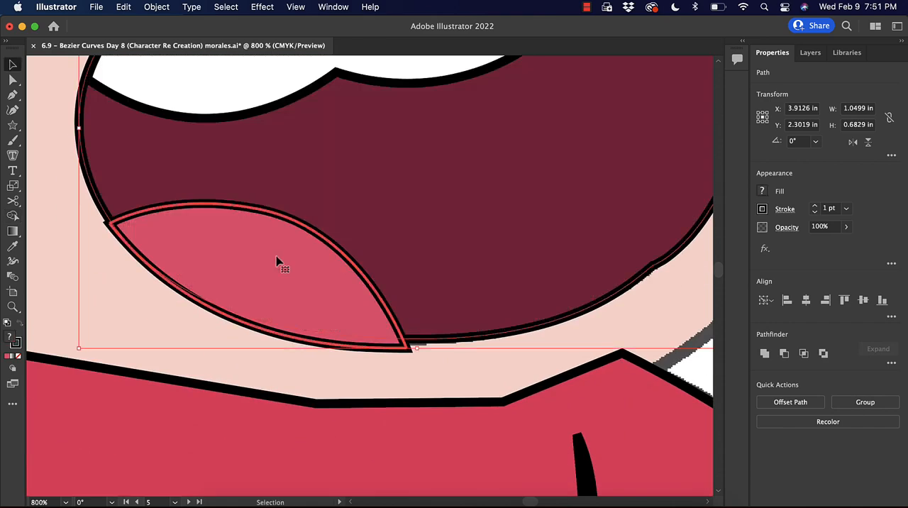
pyautogui.click(338, 371)
pyautogui.moveTo(316, 279); pyautogui.dragTo(318, 284)
pyautogui.keyDown('shift'); pyautogui.click(501, 336); pyautogui.keyUp('shift')
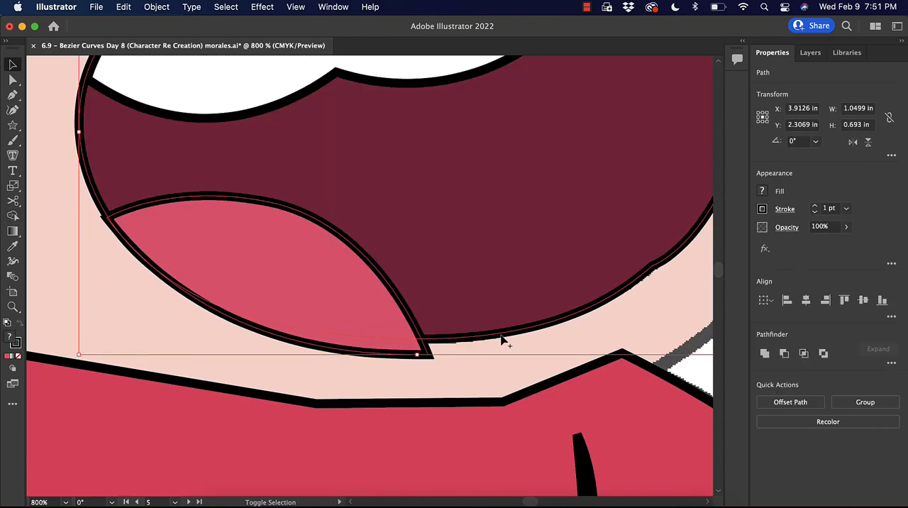
pyautogui.hotkey('shift', 'm')
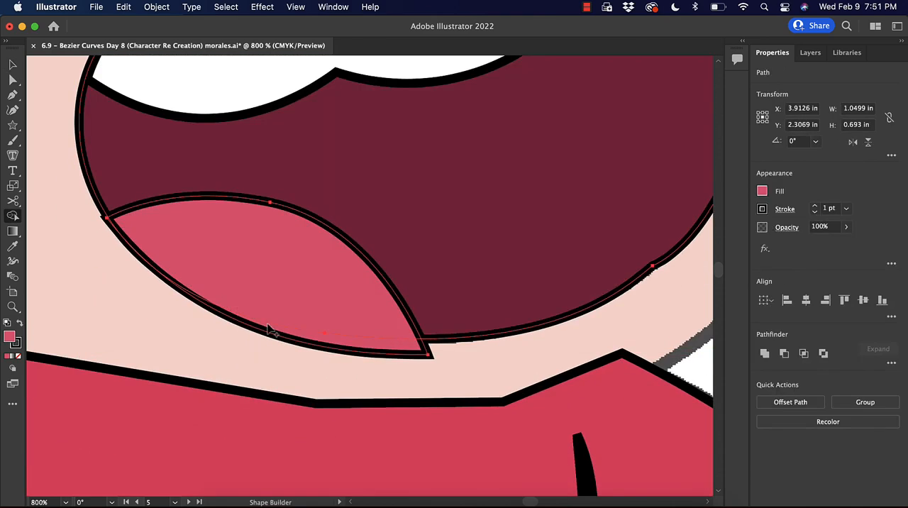
pyautogui.keyDown('alt'); pyautogui.click(349, 351); pyautogui.keyUp('alt')
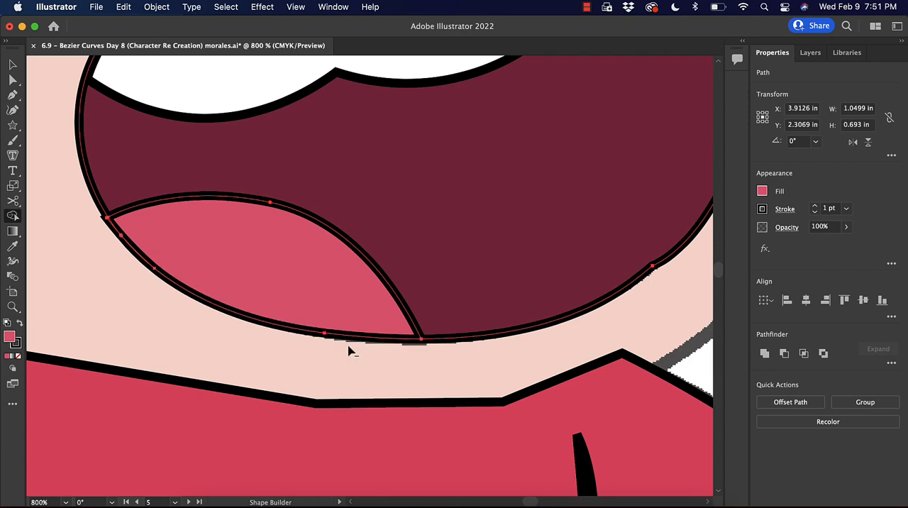
pyautogui.press('v')
# Extend the teeth slightly past the mouth's upper edge, trim the overhang with Shape Builder, and deselect everything.
pyautogui.scroll(5, 506, 283)
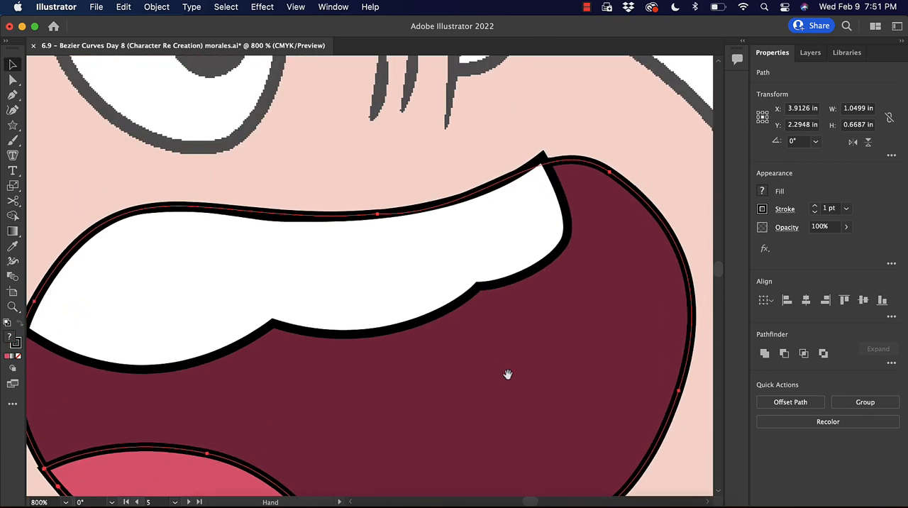
pyautogui.click(531, 211)
pyautogui.moveTo(568, 154); pyautogui.dragTo(574, 149)
pyautogui.keyDown('shift'); pyautogui.click(619, 178); pyautogui.keyUp('shift')
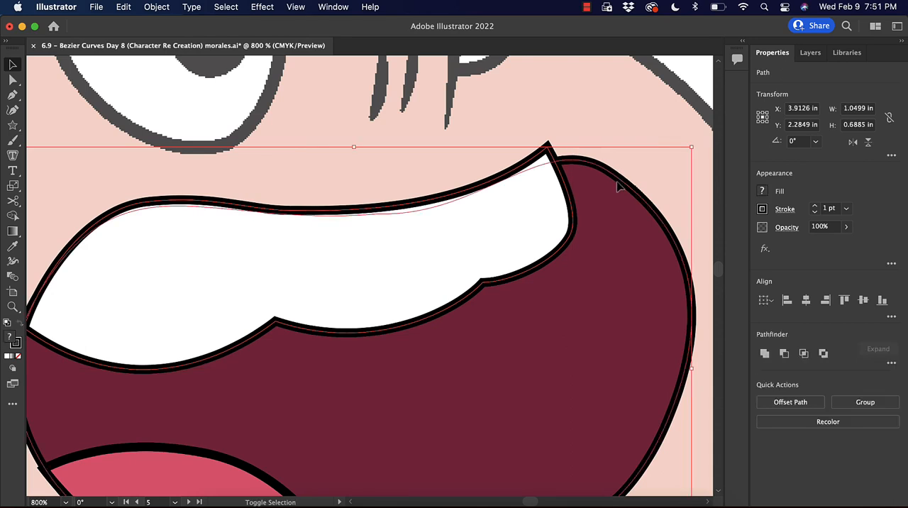
pyautogui.hotkey('shift', 'm')
pyautogui.keyDown('alt'); pyautogui.click(537, 168); pyautogui.keyUp('alt')
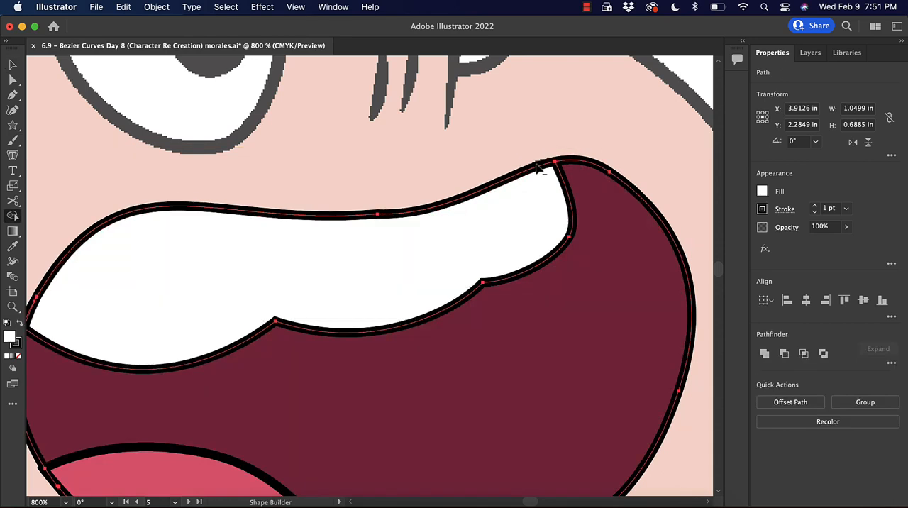
pyautogui.press('v')
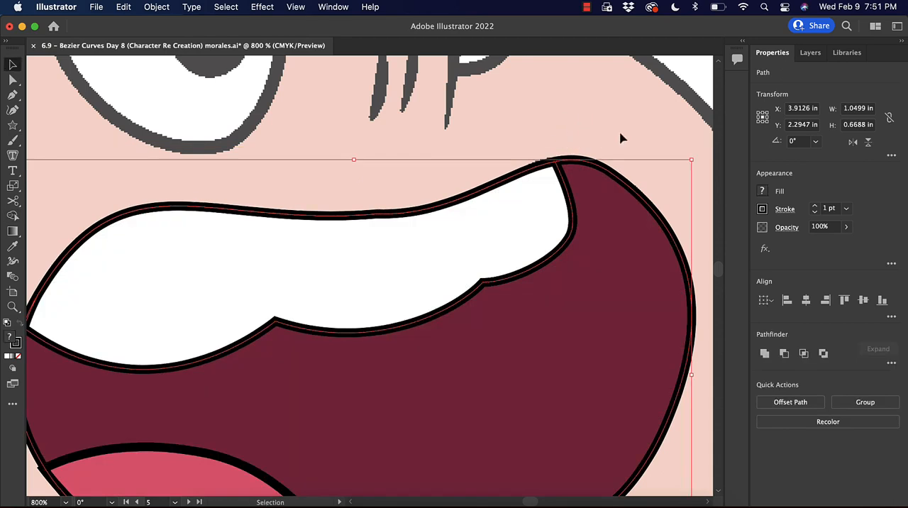
pyautogui.click(620, 137)
# Trace the nose contour with an open Pen path from its bridge, around the bend, to its lower tip.
pyautogui.press('super+minus')
pyautogui.press('super+minus')
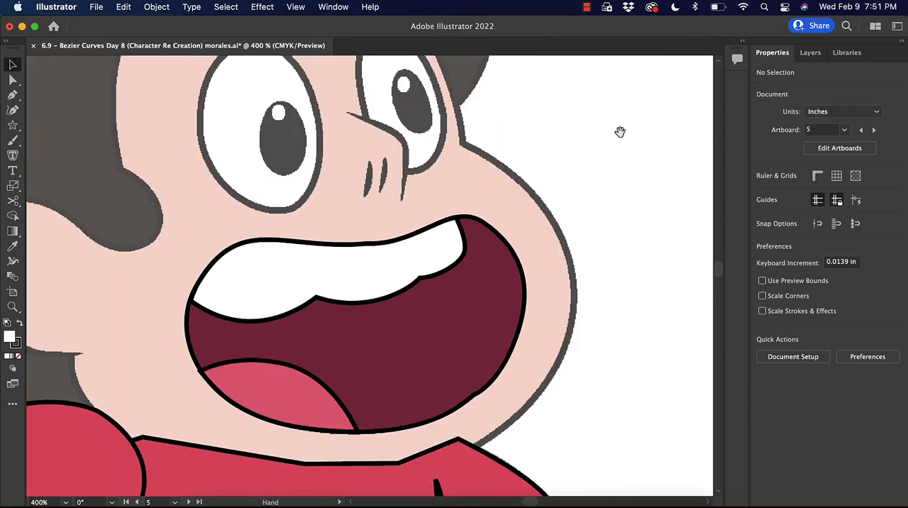
pyautogui.moveTo(581, 193); pyautogui.dragTo(644, 235)
pyautogui.moveTo(460, 131); pyautogui.dragTo(437, 209)
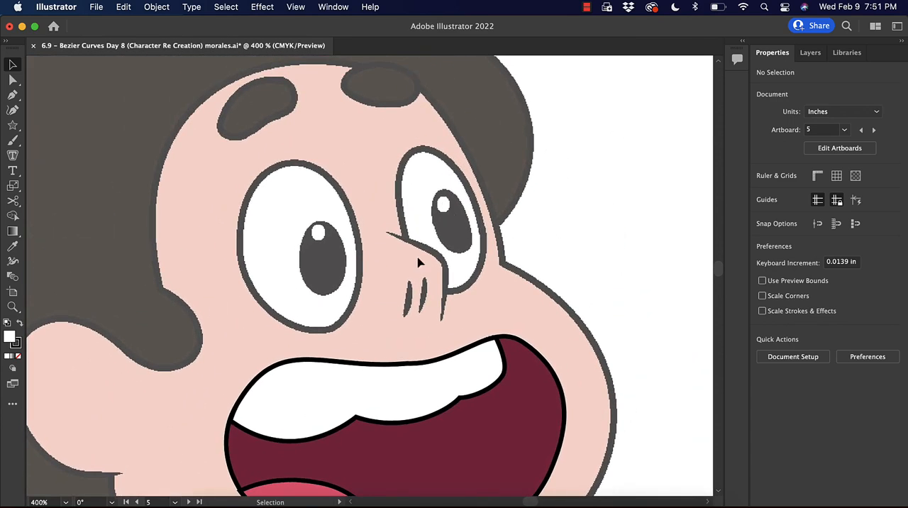
pyautogui.press('super+plus')
pyautogui.moveTo(543, 211); pyautogui.dragTo(403, 151)
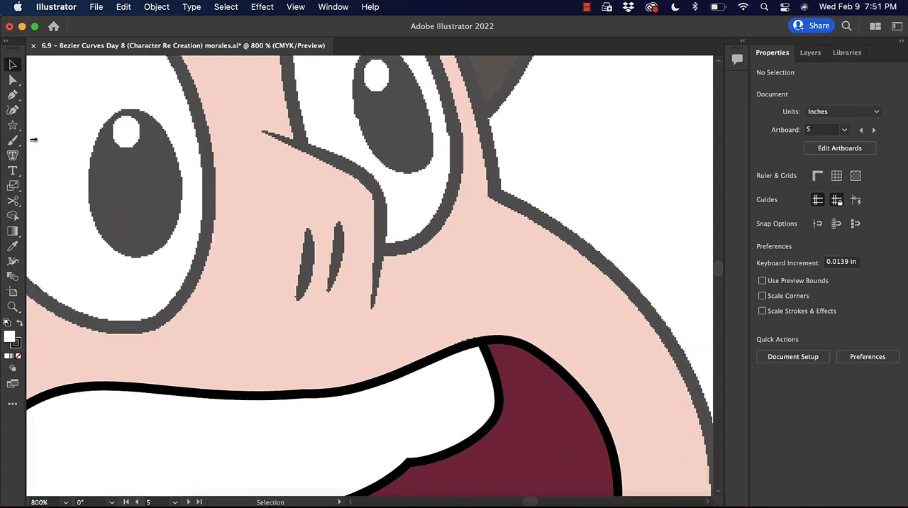
pyautogui.click(13, 96)
pyautogui.click(262, 131)
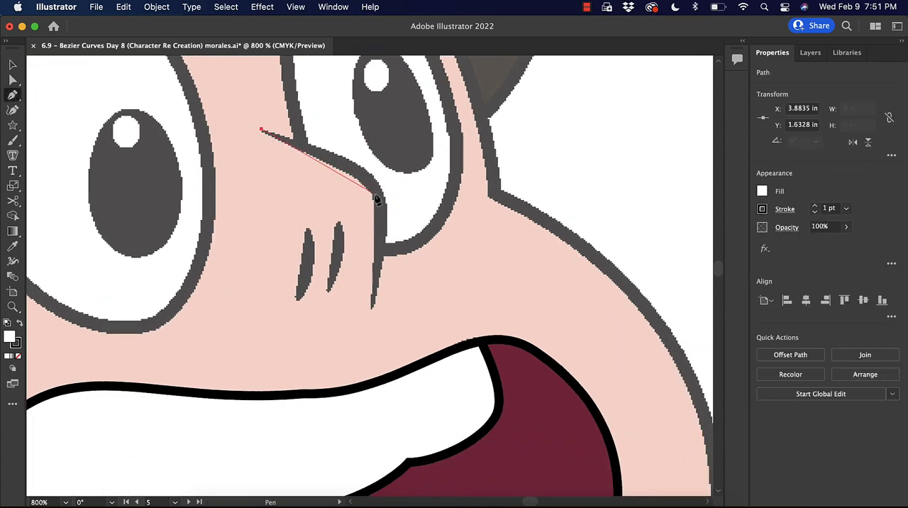
pyautogui.moveTo(409, 214); pyautogui.dragTo(401, 212)
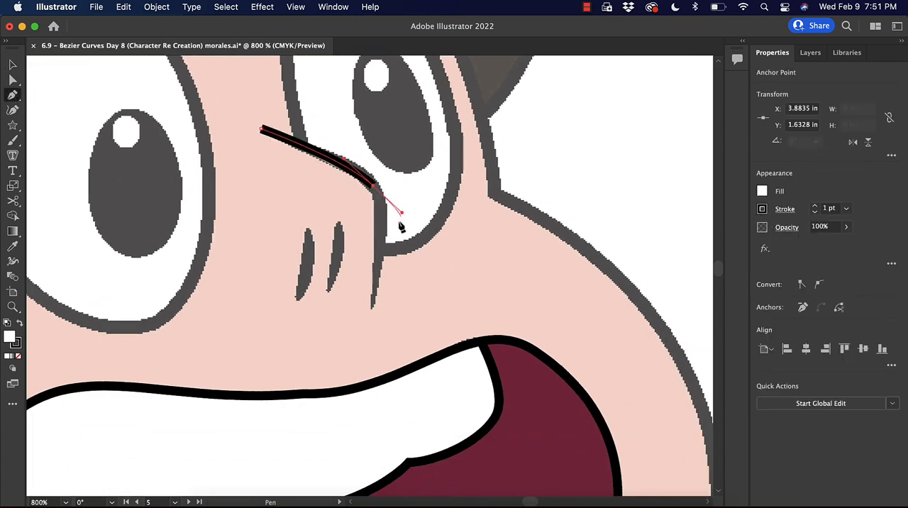
pyautogui.click(373, 305)
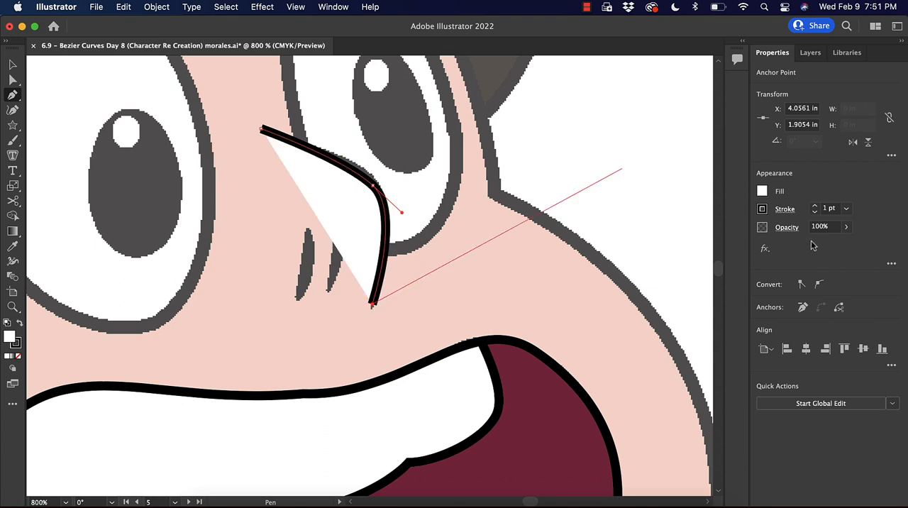
# Give the nose a sampled skin-colour fill and a 1 pt black stroke, nudging its bend anchor slightly up.
pyautogui.press('i')
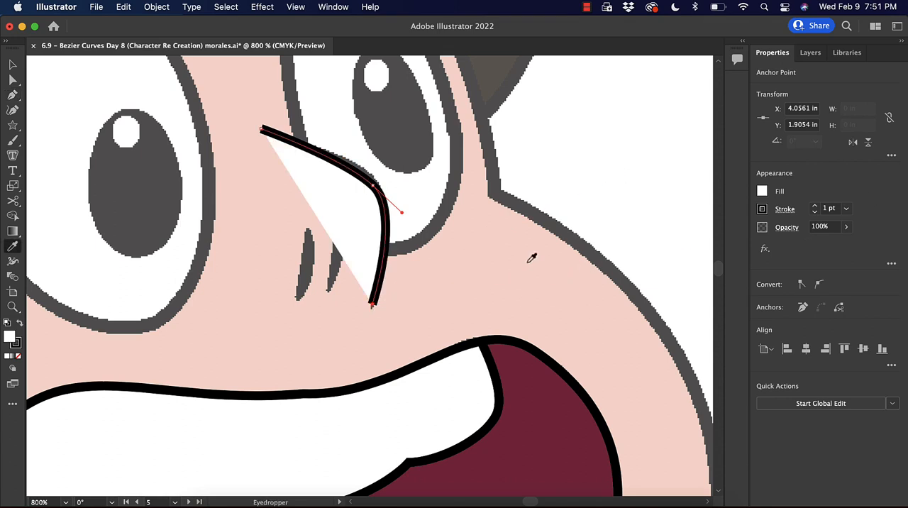
pyautogui.click(502, 264)
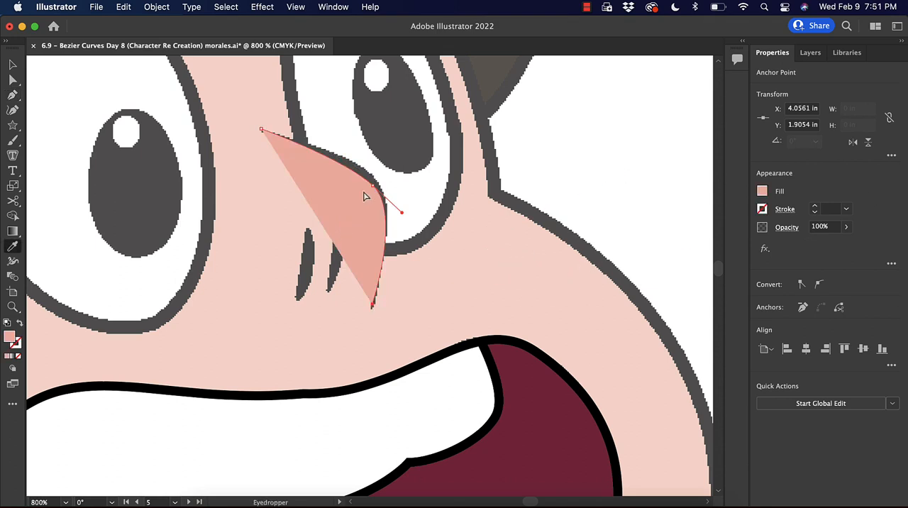
pyautogui.press('a')
pyautogui.moveTo(374, 186); pyautogui.dragTo(373, 180)
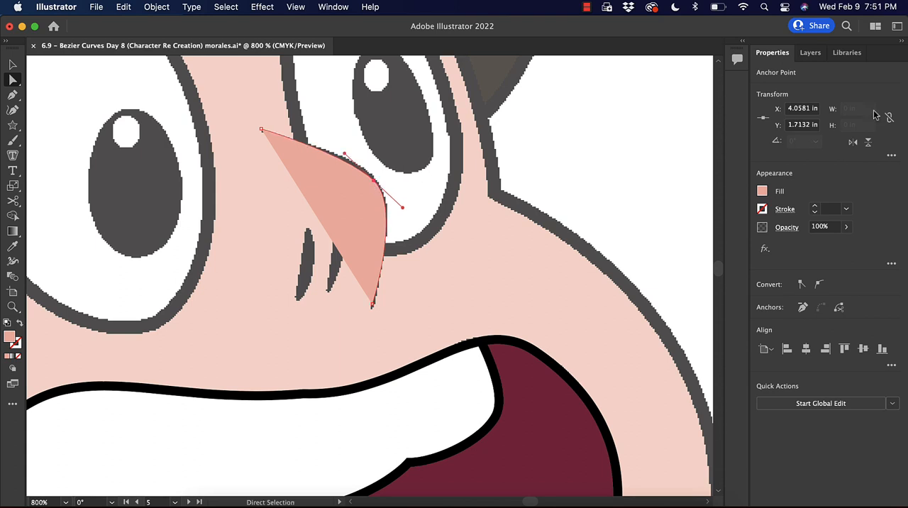
pyautogui.click(762, 209)
pyautogui.click(649, 235)
pyautogui.click(641, 149)
# Switch to outline view and trace the two short creases beside the nose as separate curved Pen paths.
pyautogui.press('super+y')
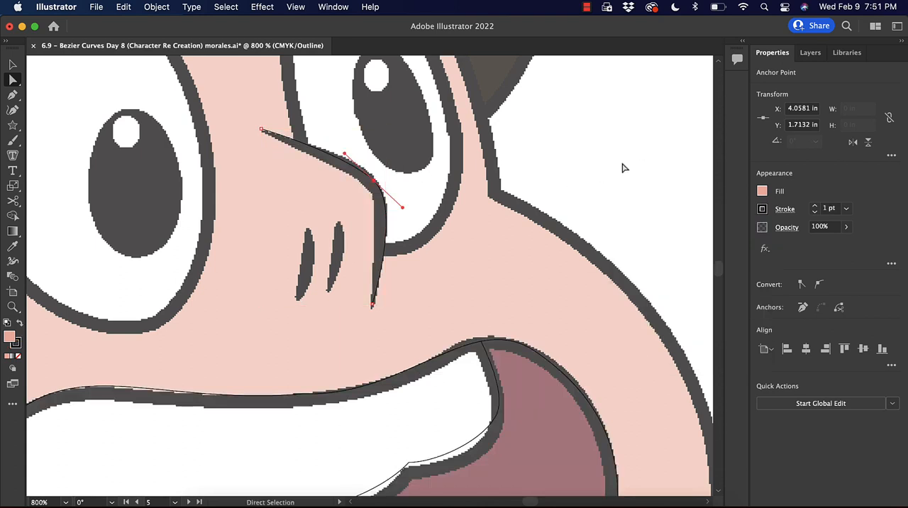
pyautogui.press('p')
pyautogui.click(335, 223)
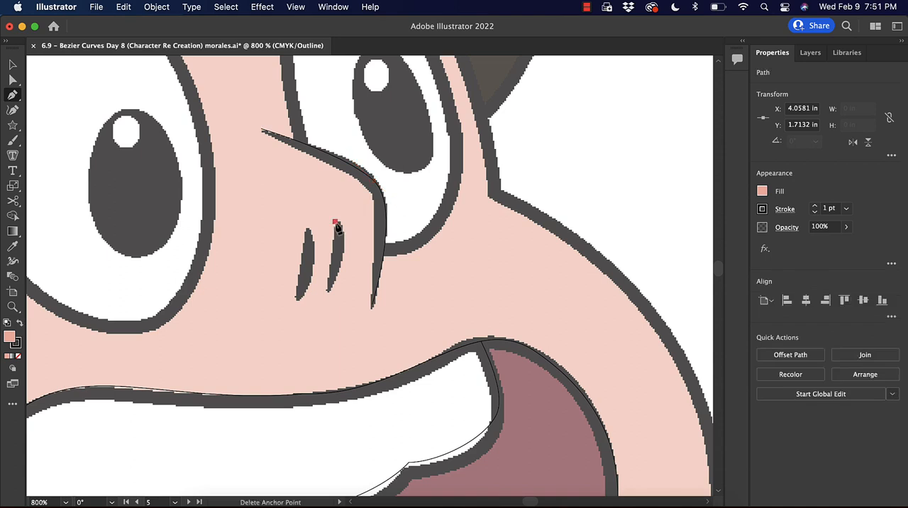
pyautogui.click(321, 310)
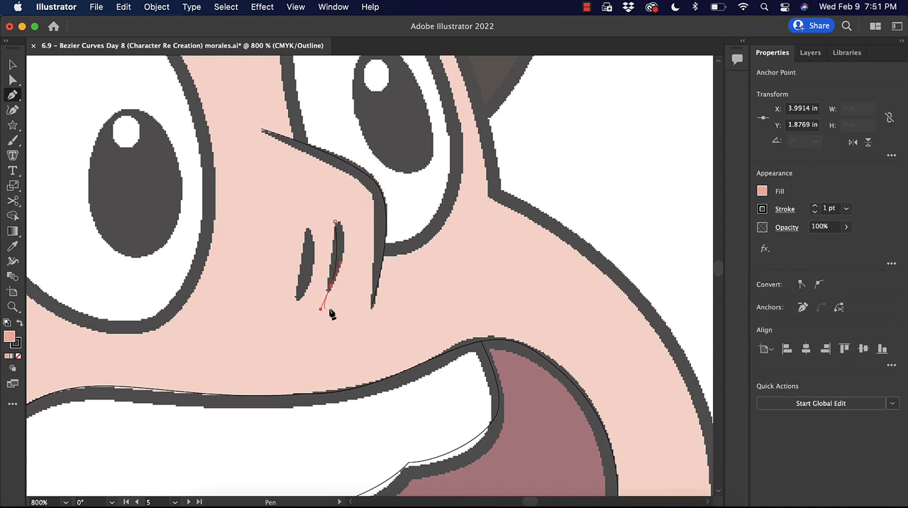
pyautogui.click(305, 225)
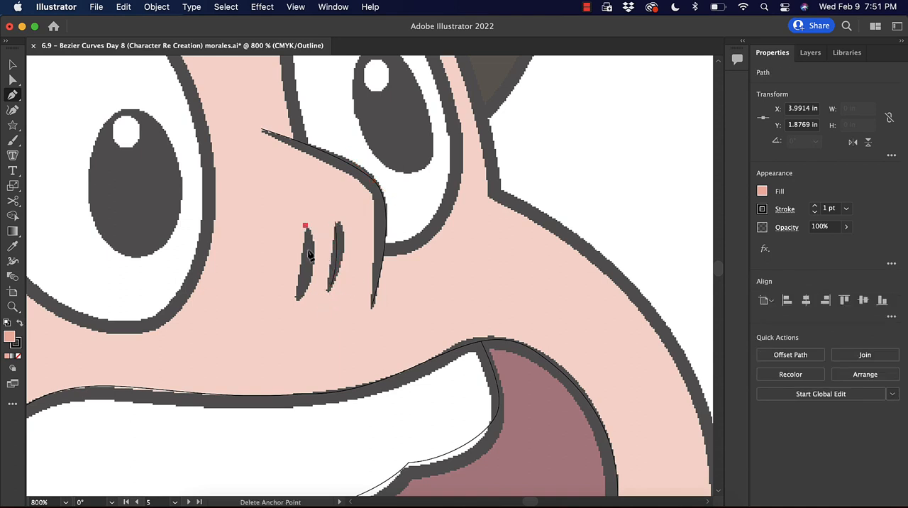
pyautogui.click(288, 316)
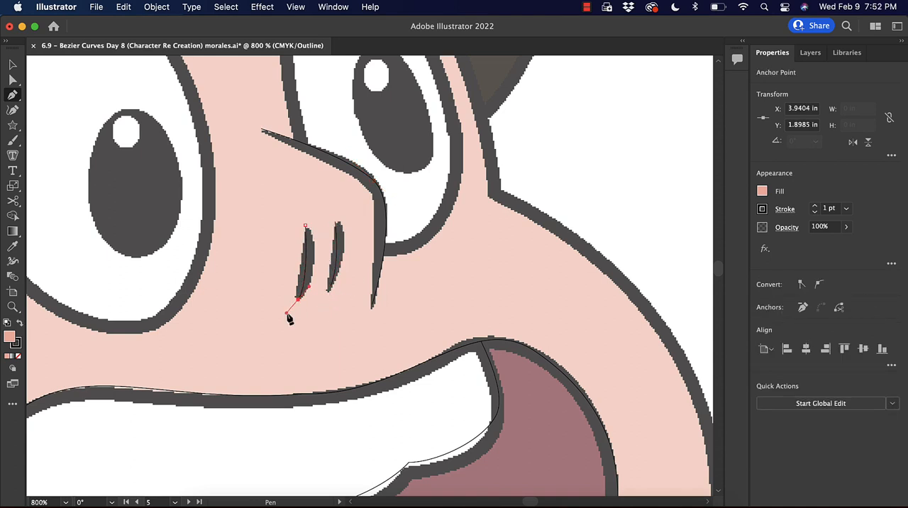
# Remove the fill from the crease paths beside the nose and activate the Width tool.
pyautogui.press('v')
pyautogui.keyDown('shift'); pyautogui.click(337, 270); pyautogui.keyUp('shift')
pyautogui.press('/')
pyautogui.hotkey('shift', 'w')
# Draw an ellipse about 0.14 by 0.22 in for the larger eye's pupil, centre it there, and adjust its top anchor.
pyautogui.moveTo(314, 263); pyautogui.dragTo(397, 405)
pyautogui.press('l')
pyautogui.moveTo(161, 398); pyautogui.dragTo(248, 258)
pyautogui.press('v')
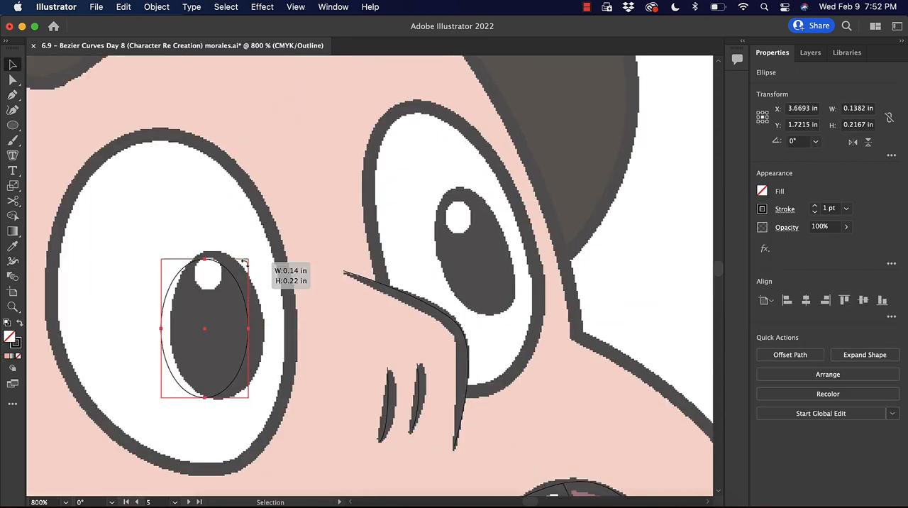
pyautogui.moveTo(205, 329); pyautogui.dragTo(217, 325)
pyautogui.press('a')
pyautogui.moveTo(217, 254); pyautogui.dragTo(213, 253)
pyautogui.press('i')
# Draw an ellipse over the larger eye and reshape its anchors and handles to follow the eye's slanted outline.
pyautogui.press('super+minus')
pyautogui.moveTo(178, 147); pyautogui.dragTo(364, 399)
pyautogui.press('a')
pyautogui.moveTo(362, 274); pyautogui.dragTo(362, 285)
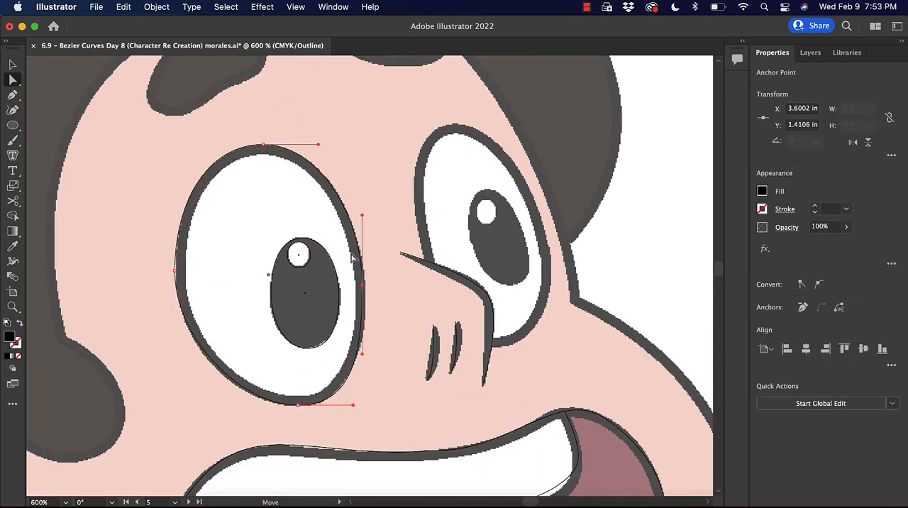
pyautogui.moveTo(359, 206); pyautogui.dragTo(330, 217)
pyautogui.press('super+y')
pyautogui.press('super+y')
# Draw an ellipse over the smaller eye's pupil and adjust its lower anchor to match the artwork.
pyautogui.moveTo(407, 194); pyautogui.dragTo(447, 272)
pyautogui.press('a')
pyautogui.moveTo(485, 295); pyautogui.dragTo(489, 299)
# Draw an ellipse about 0.28 by 0.46 in over the smaller eye and move its top anchor onto the eye's peak.
pyautogui.press('l')
pyautogui.moveTo(383, 140); pyautogui.dragTo(517, 362)
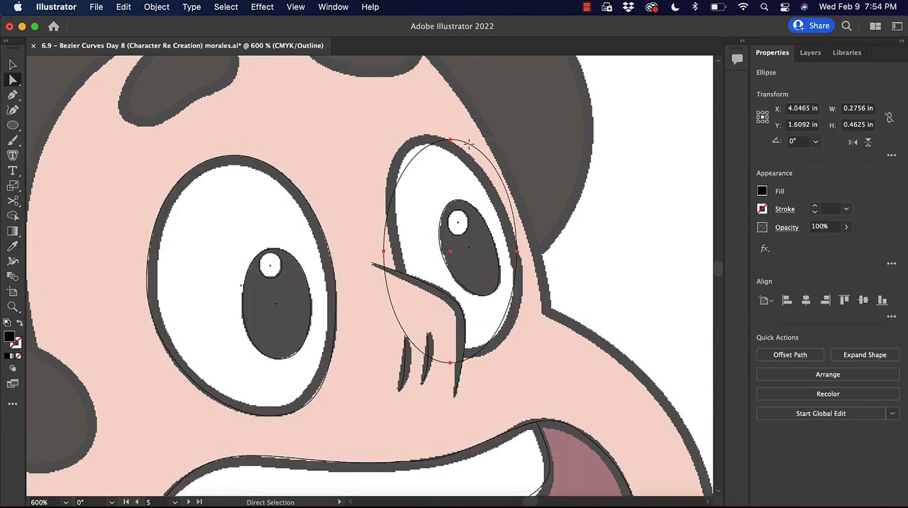
pyautogui.moveTo(450, 140); pyautogui.dragTo(428, 134)
pyautogui.press('super+y')
pyautogui.press('v')
# Start the hair outline with the Pen tool at the top dip and trace the curls above the smaller eye.
pyautogui.press('super+minus')
pyautogui.press('super+minus')
pyautogui.press('super+minus')
pyautogui.press('p')
pyautogui.click(292, 111)
pyautogui.moveTo(363, 92); pyautogui.dragTo(399, 97)
pyautogui.moveTo(453, 197); pyautogui.dragTo(452, 224)
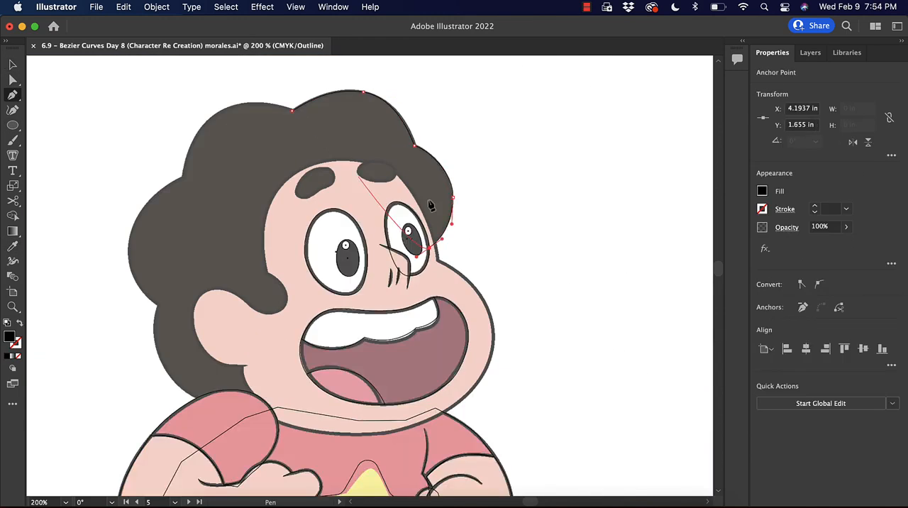
# Continue the hair outline along the forehead, around the sideburn and ear, and down the neck to the shoulder.
pyautogui.press('super+equal')
pyautogui.press('super+equal')
pyautogui.moveTo(267, 92); pyautogui.dragTo(252, 106)
pyautogui.moveTo(269, 322); pyautogui.dragTo(248, 361)
pyautogui.moveTo(185, 311); pyautogui.dragTo(153, 287)
pyautogui.moveTo(94, 305); pyautogui.dragTo(59, 334)
pyautogui.moveTo(183, 437); pyautogui.dragTo(277, 434)
pyautogui.moveTo(523, 318); pyautogui.dragTo(542, 337)
pyautogui.moveTo(406, 321); pyautogui.dragTo(352, 347)
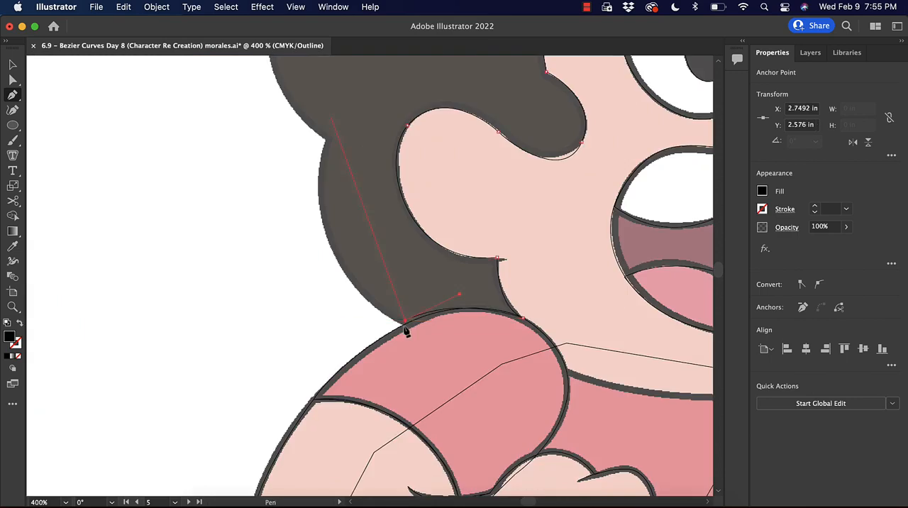
# Complete the hair outline up the back of the head and across the rear curls.
pyautogui.press('super+minus')
pyautogui.moveTo(310, 222); pyautogui.dragTo(316, 149)
pyautogui.moveTo(241, 202); pyautogui.dragTo(274, 120)
pyautogui.moveTo(303, 222); pyautogui.dragTo(313, 219)
# Refine the anchors and handles of the top and front curls and check the filled hair in preview.
pyautogui.moveTo(529, 190); pyautogui.dragTo(584, 199)
pyautogui.moveTo(665, 348); pyautogui.dragTo(663, 387)
pyautogui.press('a')
pyautogui.click(608, 269)
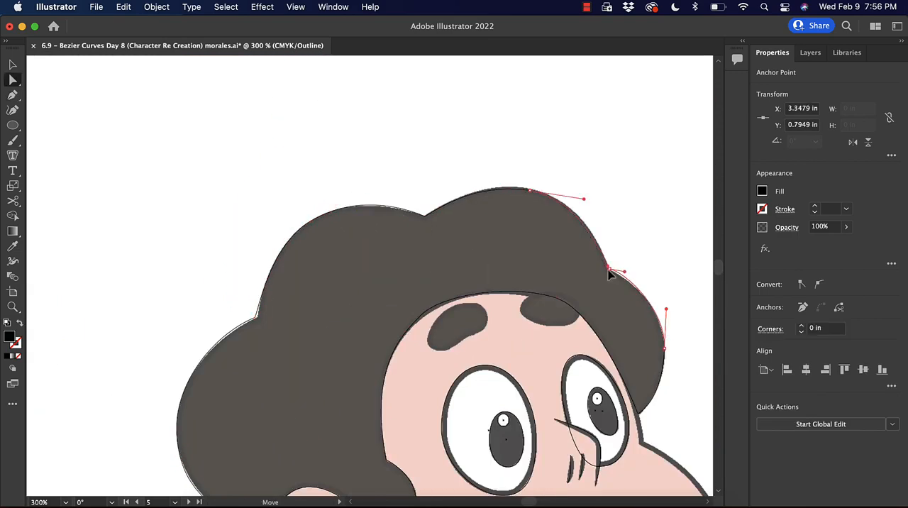
pyautogui.press('super+y')
pyautogui.press('super+y')
# Trace both eyebrows as closed curved shapes with the Pen tool.
pyautogui.press('super+equal')
pyautogui.press('p')
pyautogui.moveTo(588, 185); pyautogui.dragTo(594, 195)
pyautogui.moveTo(395, 239); pyautogui.dragTo(395, 251)
pyautogui.press('v')
pyautogui.press('super+minus')
pyautogui.press('super+minus')
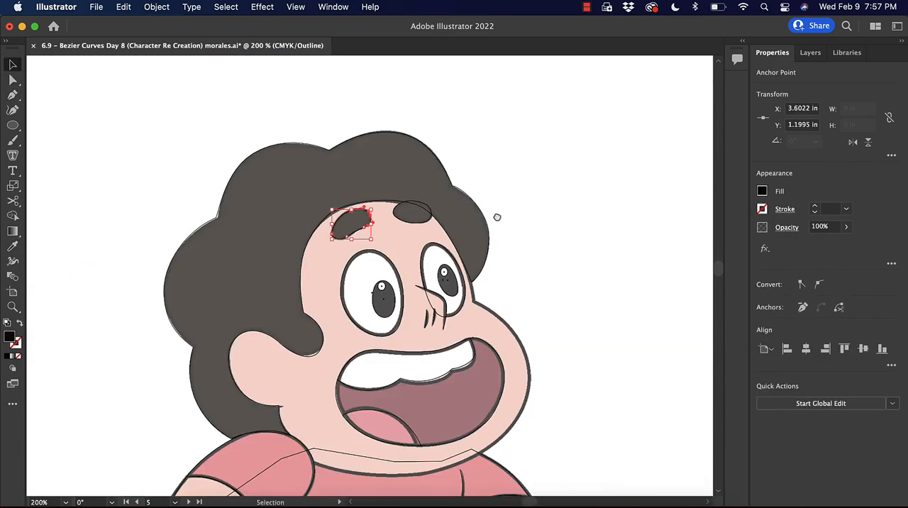
# Trace the face outline around the cheek and chin, running straight segments through the hair area, and return to preview.
pyautogui.press('p')
pyautogui.press('super+equal')
pyautogui.press('super+equal')
pyautogui.press('super+equal')
pyautogui.click(419, 296)
pyautogui.moveTo(494, 484); pyautogui.dragTo(617, 419)
pyautogui.moveTo(551, 334); pyautogui.dragTo(552, 277)
pyautogui.press('super+minus')
pyautogui.click(373, 273)
pyautogui.press('super+y')
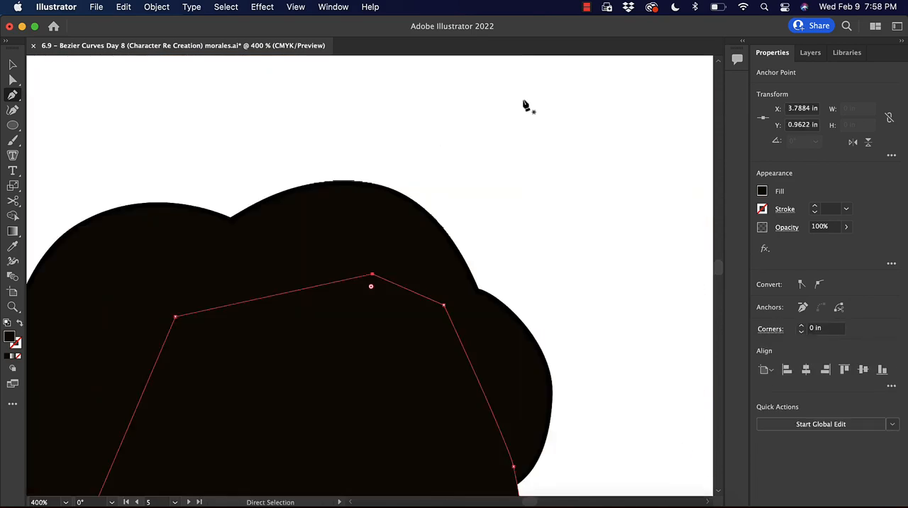
# Apply the sampled skin colour to the face shape, send it to the back, and deselect it.
pyautogui.press('super+minus')
pyautogui.press('super+minus')
pyautogui.press('super+minus')
pyautogui.press('i')
pyautogui.click(217, 225)
pyautogui.press('super+shift+bracketleft')
pyautogui.press('v')
pyautogui.click(598, 344)
# Select all parts of the traced character and group them.
pyautogui.press('super+minus')
pyautogui.moveTo(438, 229); pyautogui.dragTo(406, 168)
pyautogui.moveTo(198, 87); pyautogui.dragTo(446, 181)
pyautogui.moveTo(468, 128); pyautogui.dragTo(555, 473)
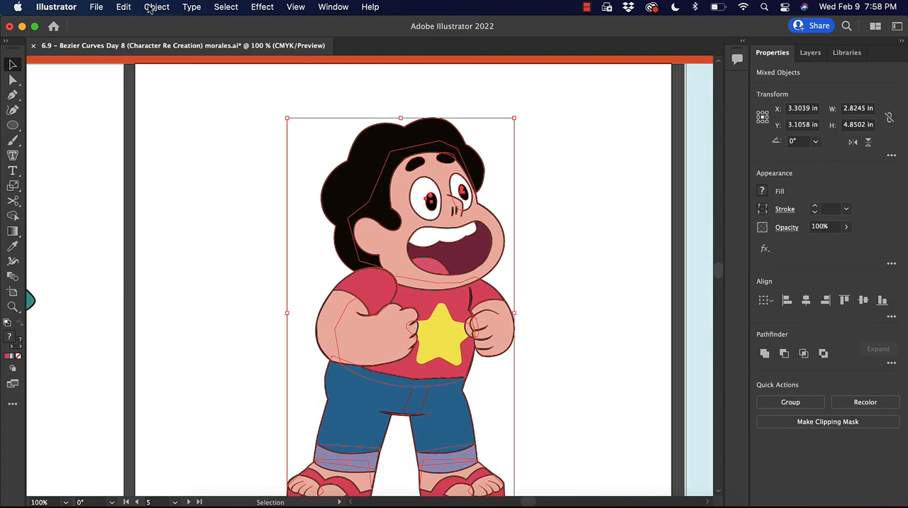
pyautogui.click(152, 8)
pyautogui.click(201, 75)
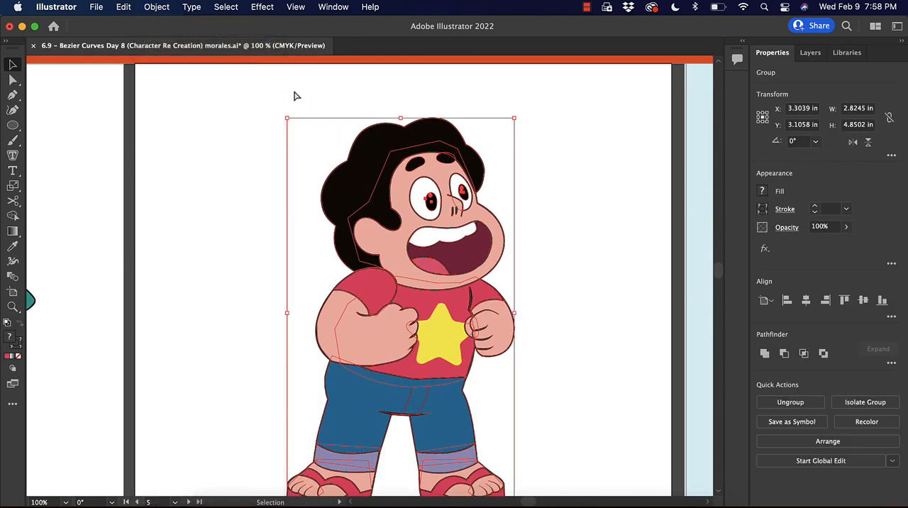
# Move the grouped character off its reference image toward the blank boards beside the reference grid.
pyautogui.press('super+minus')
pyautogui.press('super+minus')
pyautogui.press('super+minus')
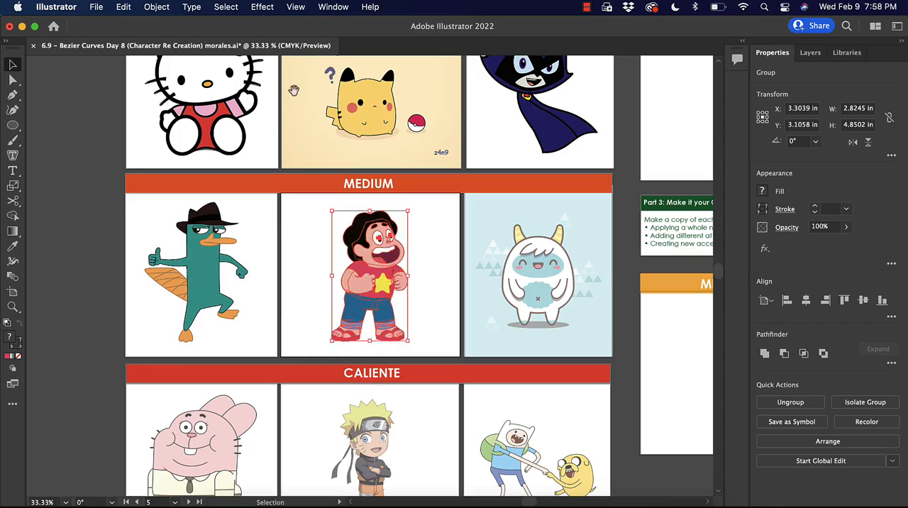
pyautogui.moveTo(618, 197); pyautogui.dragTo(465, 268)
pyautogui.moveTo(260, 314); pyautogui.dragTo(661, 153)
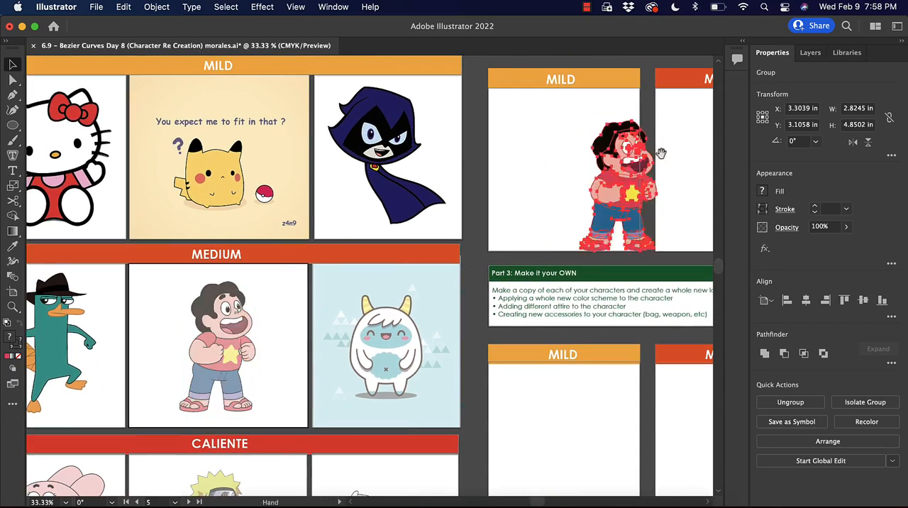